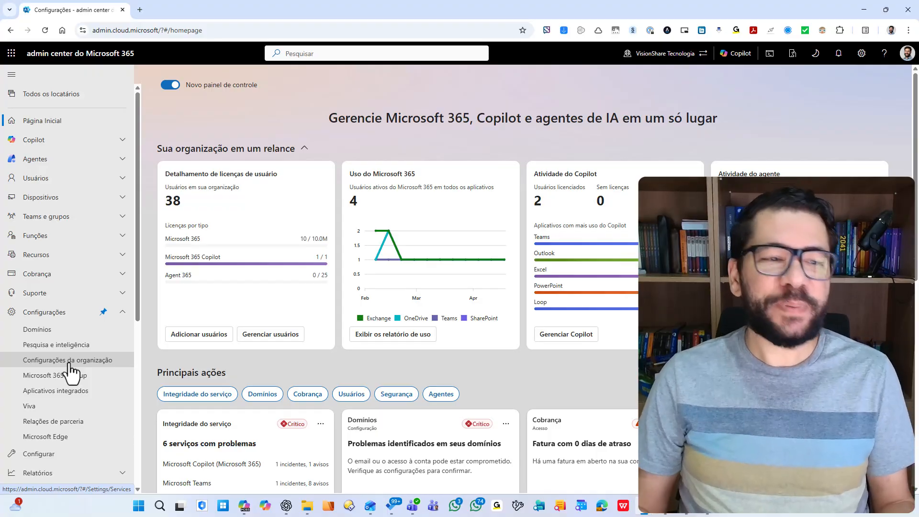
- Open the organization settings and display the options for user-owned apps and services (Aplicativos e serviços de propriedade do usuário)
click(70, 365)
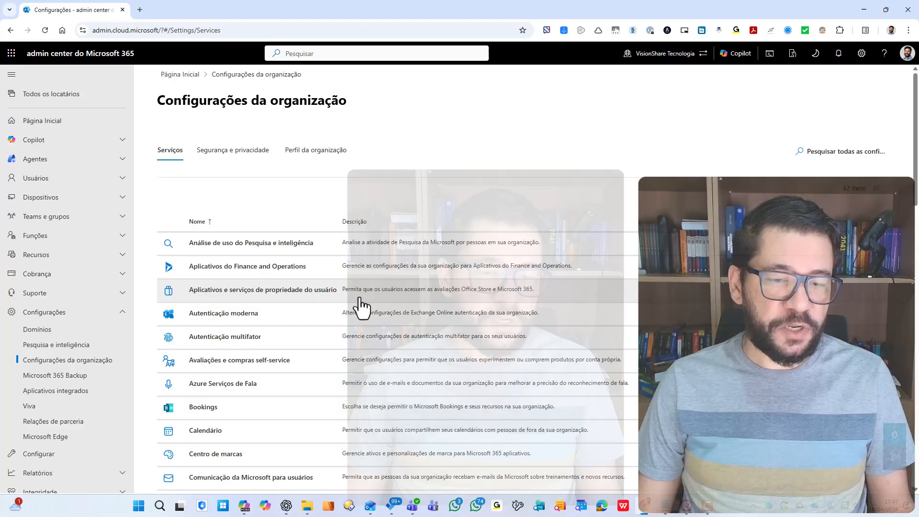
click(360, 305)
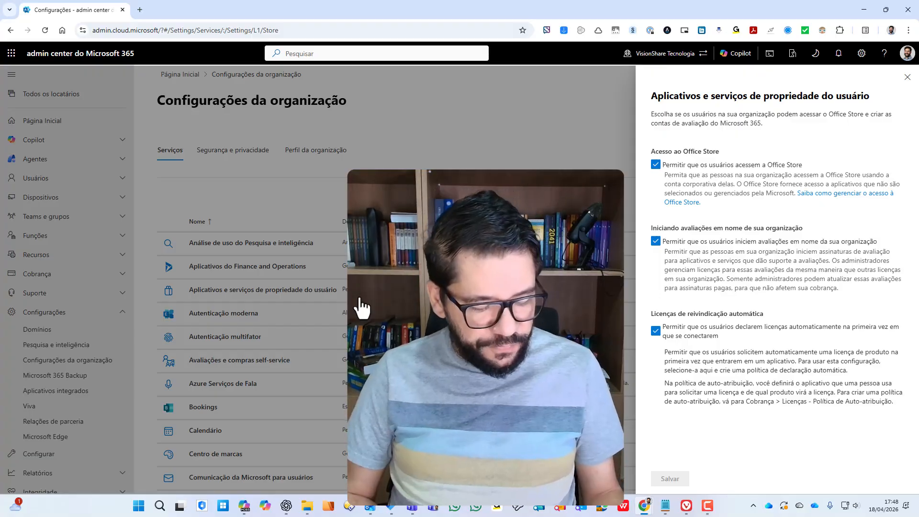
- Switch to Word and create a blank document
key(super)
text(word)
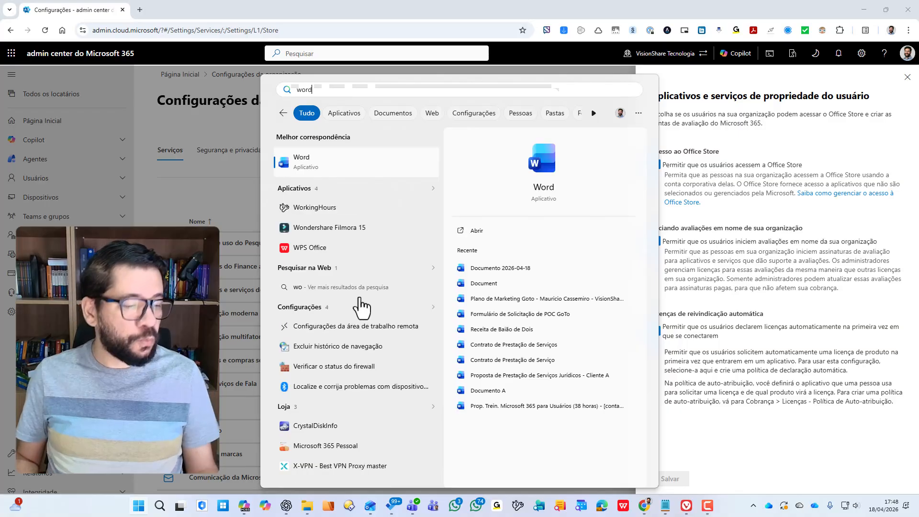
key(Escape)
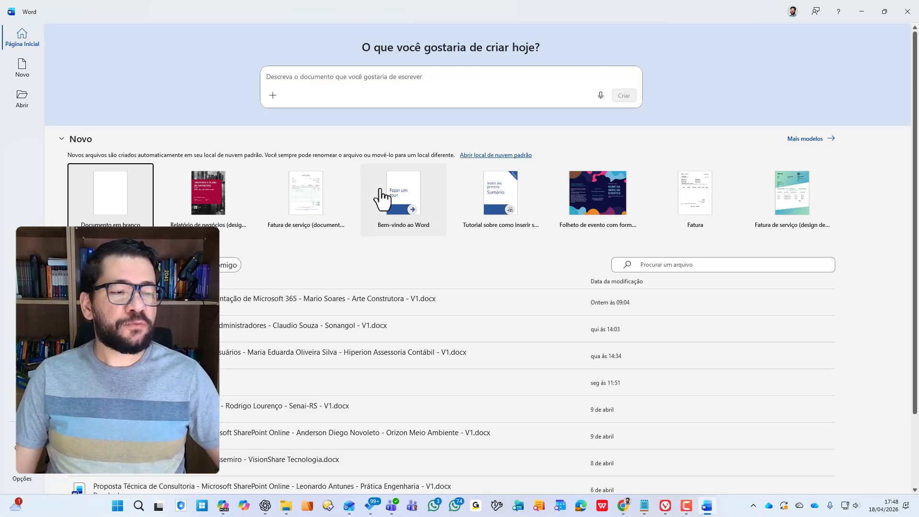
click(110, 195)
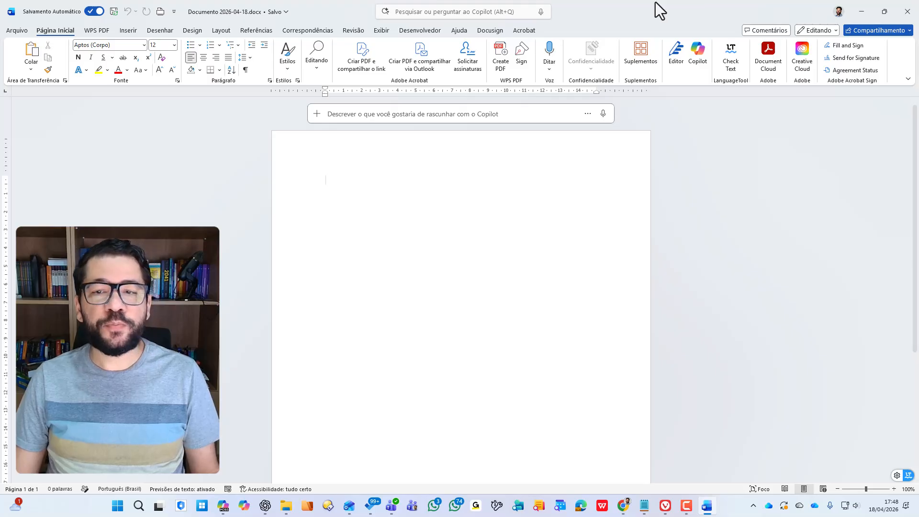
- Open the document's add-ins list and browse the popular add-ins offered for Word
click(633, 58)
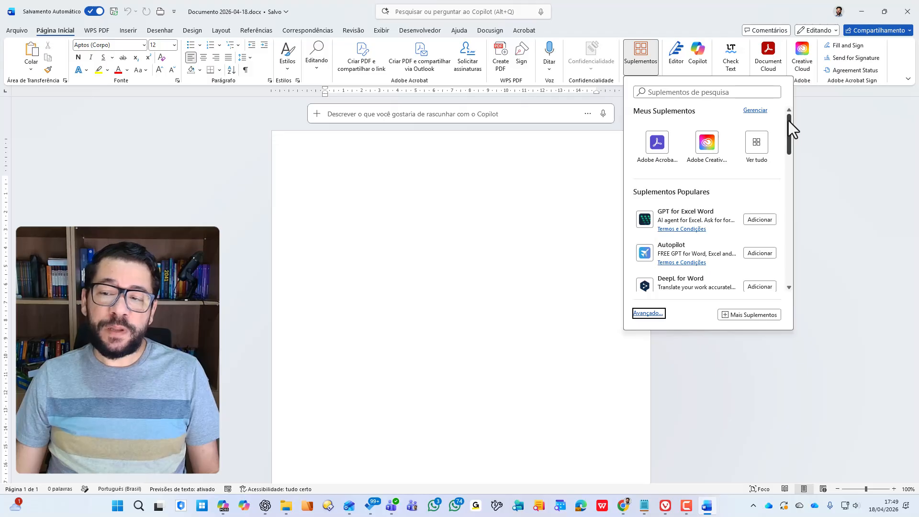
drag(788, 121, 788, 122)
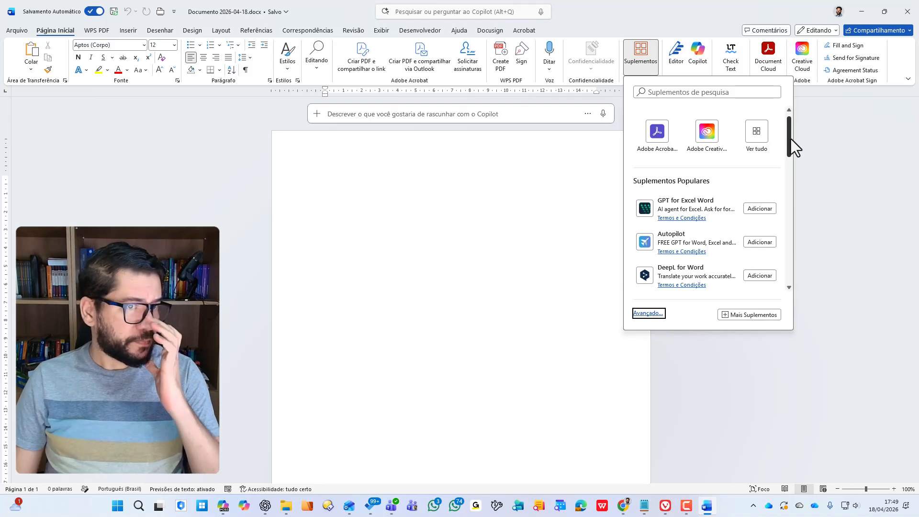
drag(790, 138, 792, 139)
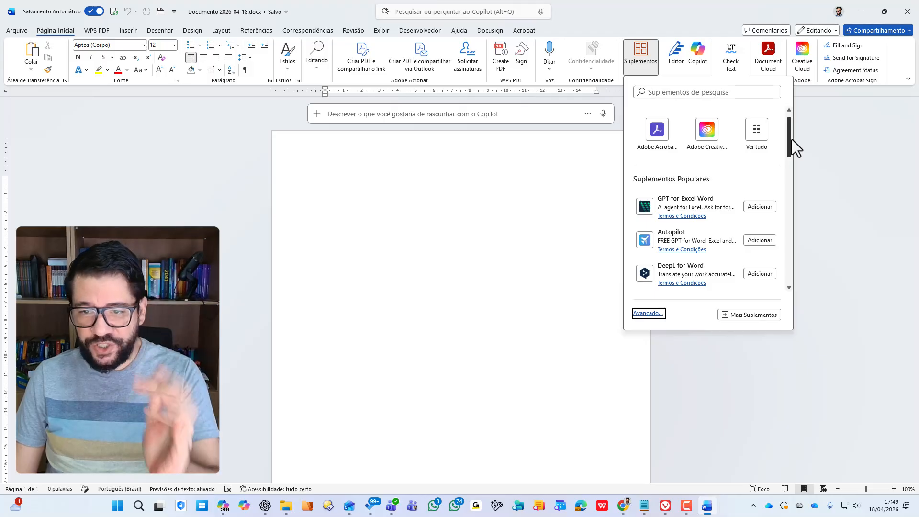
drag(792, 139, 792, 155)
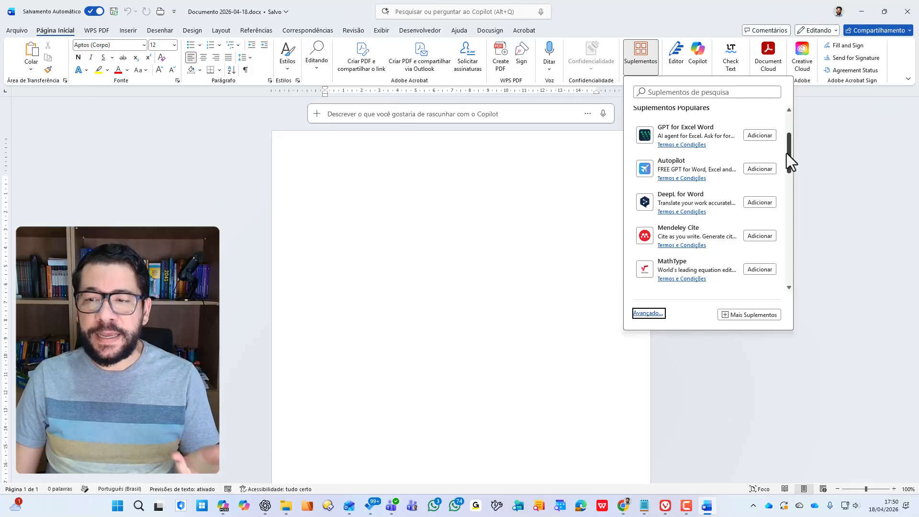
scroll(788, 151, up, 1)
drag(789, 150, 789, 149)
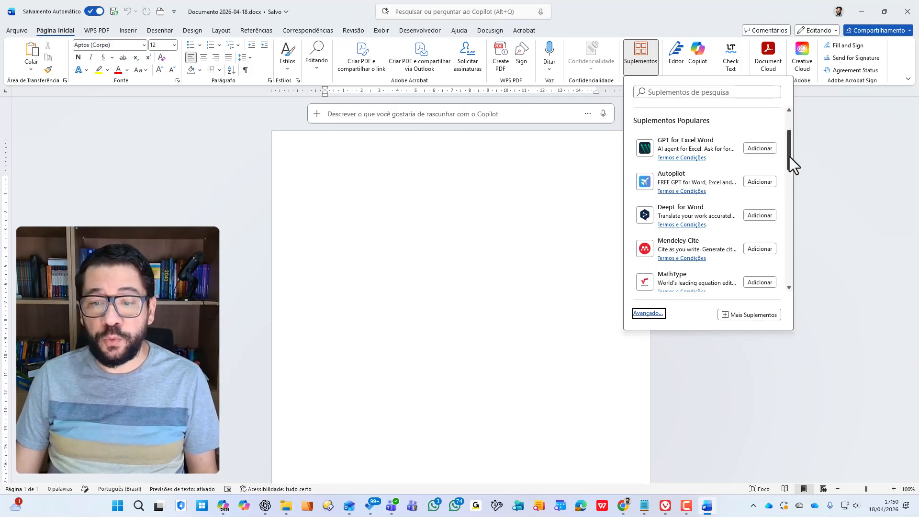
drag(788, 157, 794, 188)
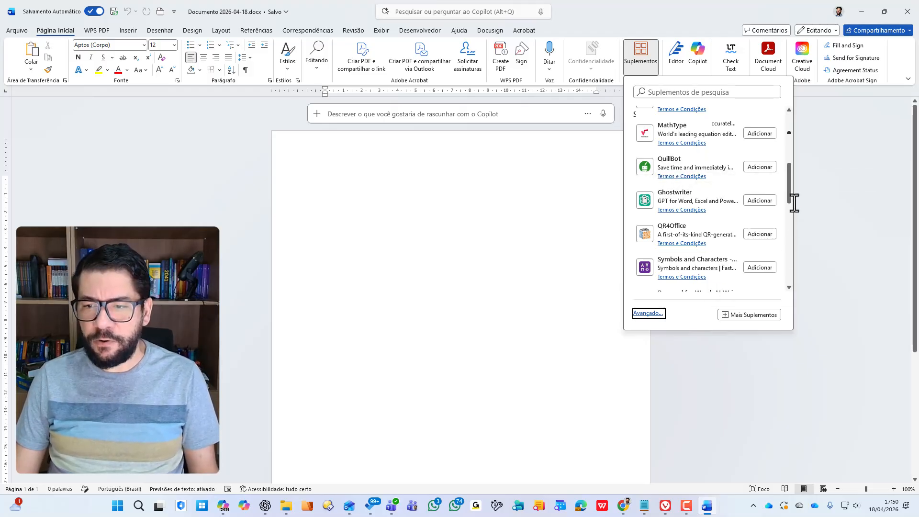
mouse_move(790, 191)
mouse_down()
mouse_move(786, 273)
mouse_move(790, 125)
mouse_up()
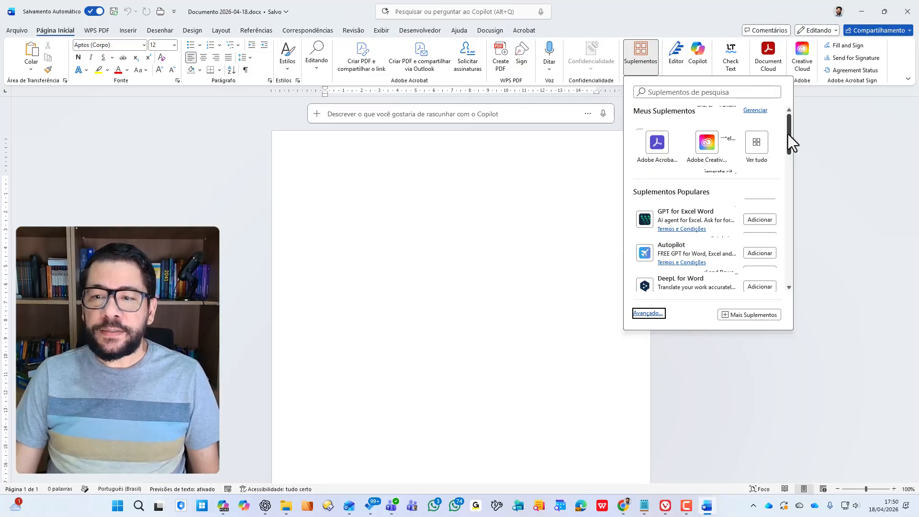
- Expand My Add-ins (Meus Suplementos) to show all installed add-ins and look through them
click(759, 151)
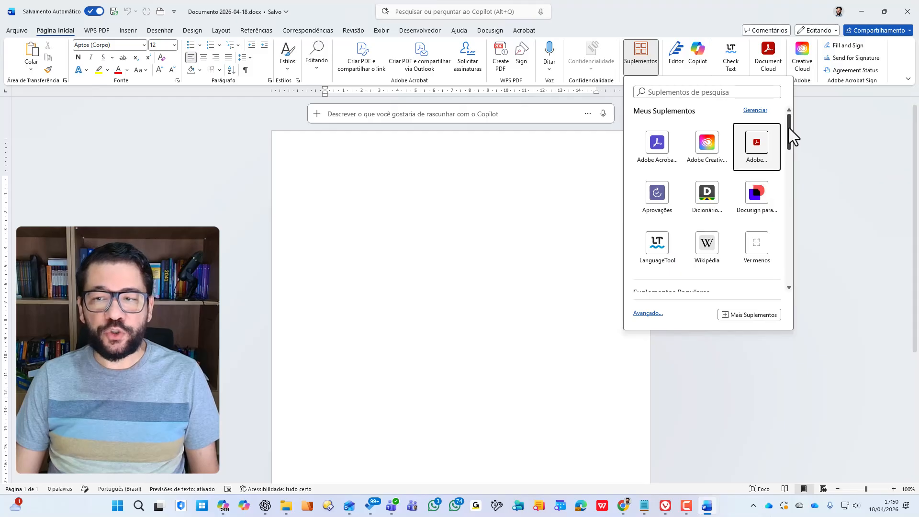
drag(789, 128, 789, 133)
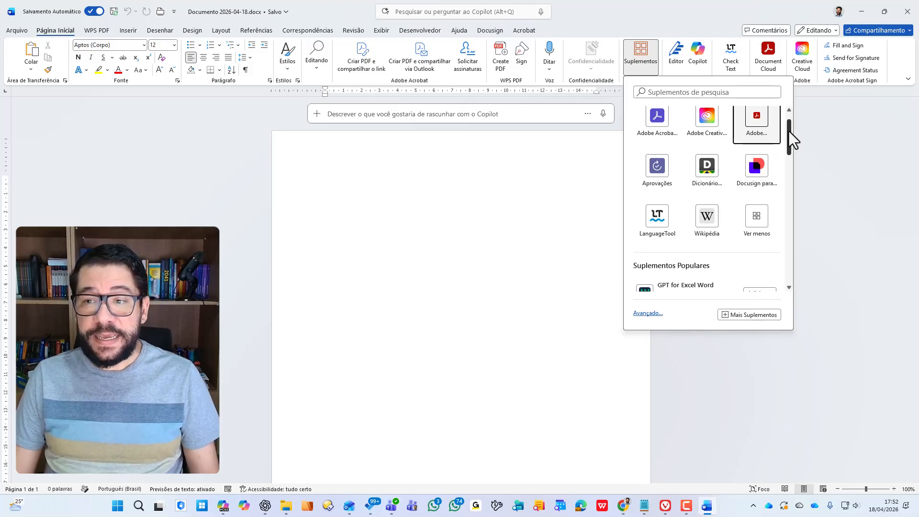
drag(788, 131, 791, 118)
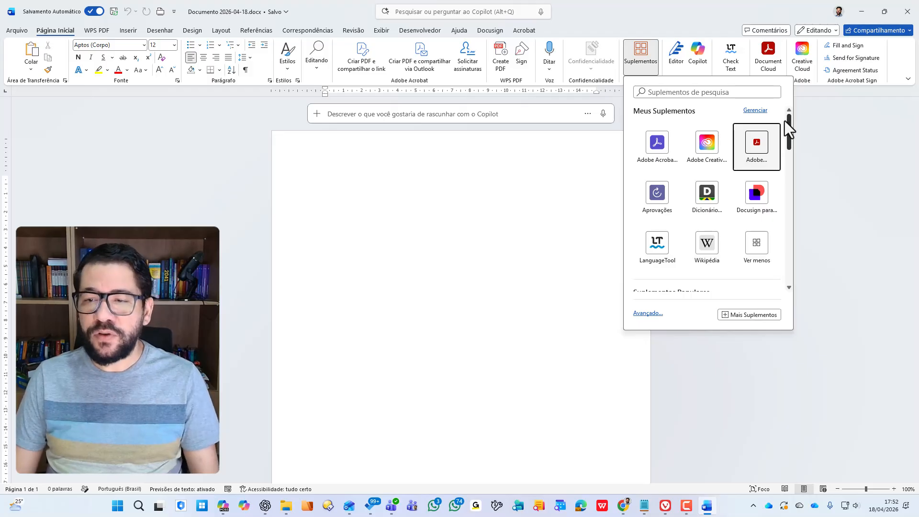
mouse_move(785, 120)
mouse_down()
mouse_move(788, 145)
mouse_move(791, 118)
mouse_up()
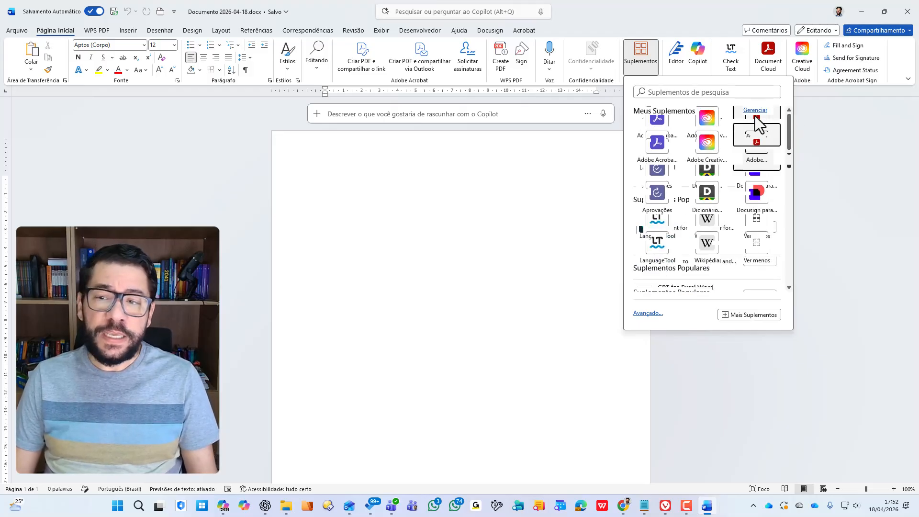
- Open the add-in management window and review the full list of installed apps and the store categories
click(764, 124)
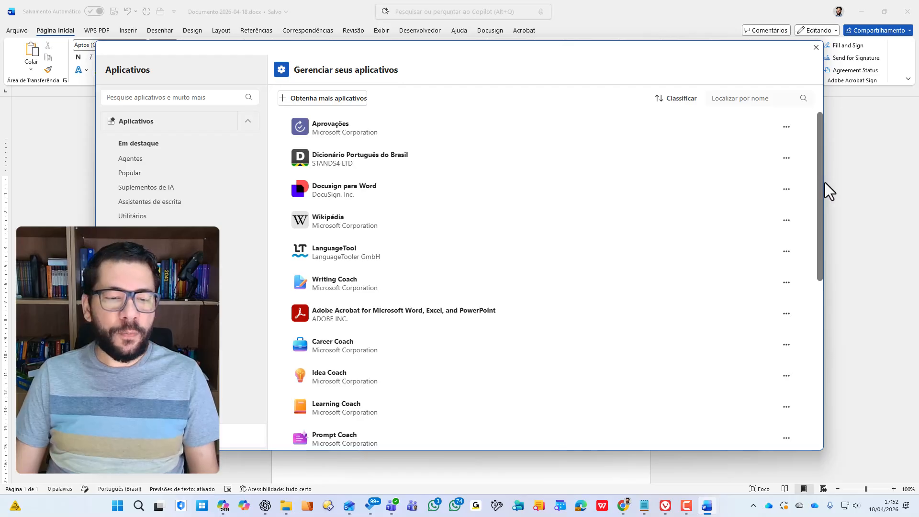
drag(824, 183, 825, 368)
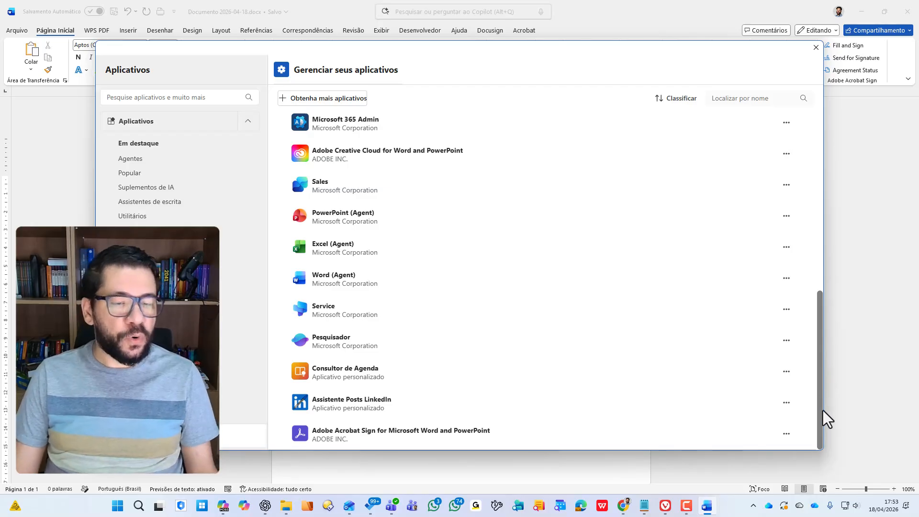
drag(823, 409, 811, 375)
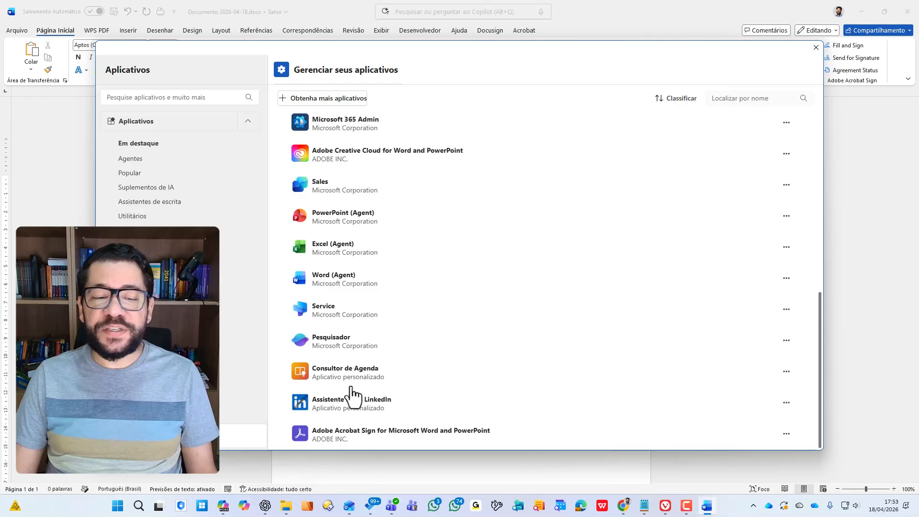
drag(821, 314, 825, 79)
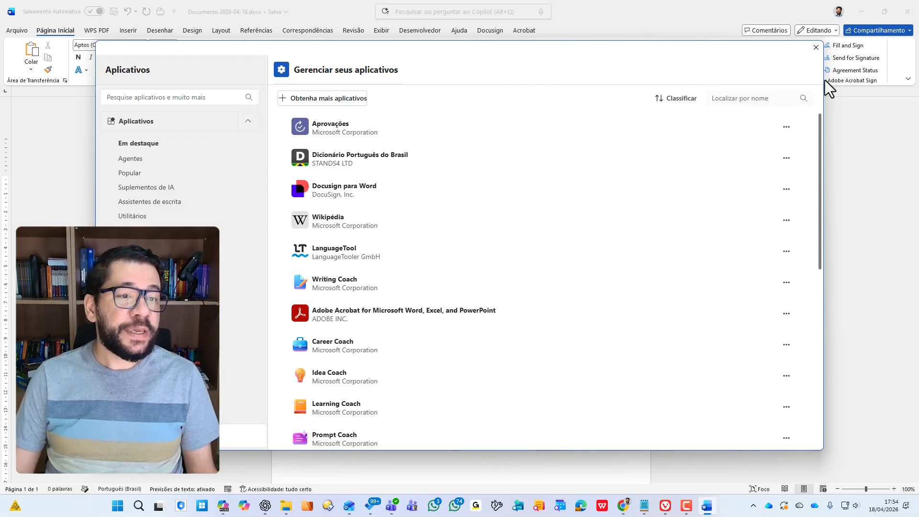
click(248, 123)
click(248, 124)
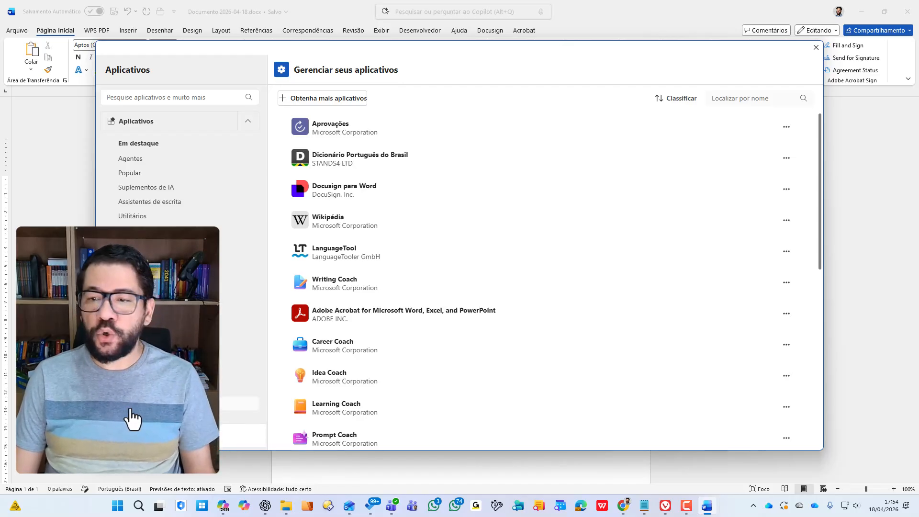
- Review the overview and permissions of the Dicionário Português do Brasil add-in, then close the app management window
click(786, 127)
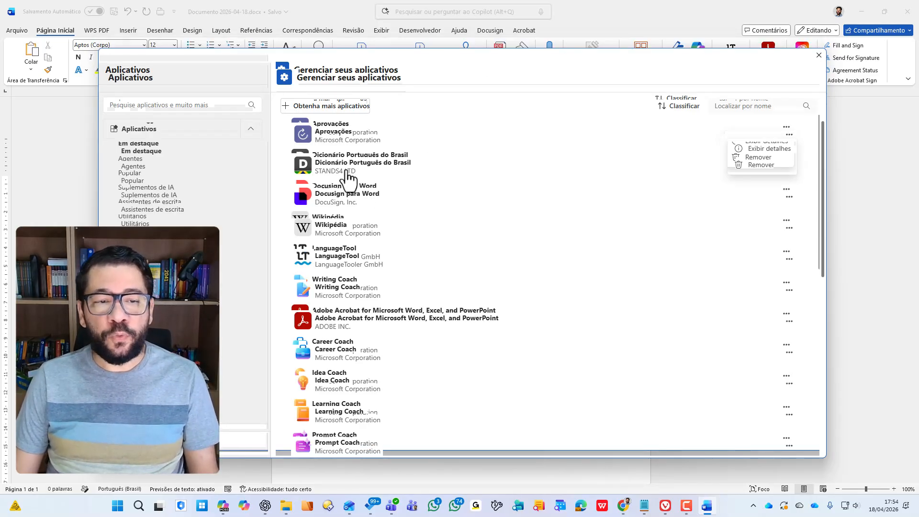
click(815, 182)
click(788, 166)
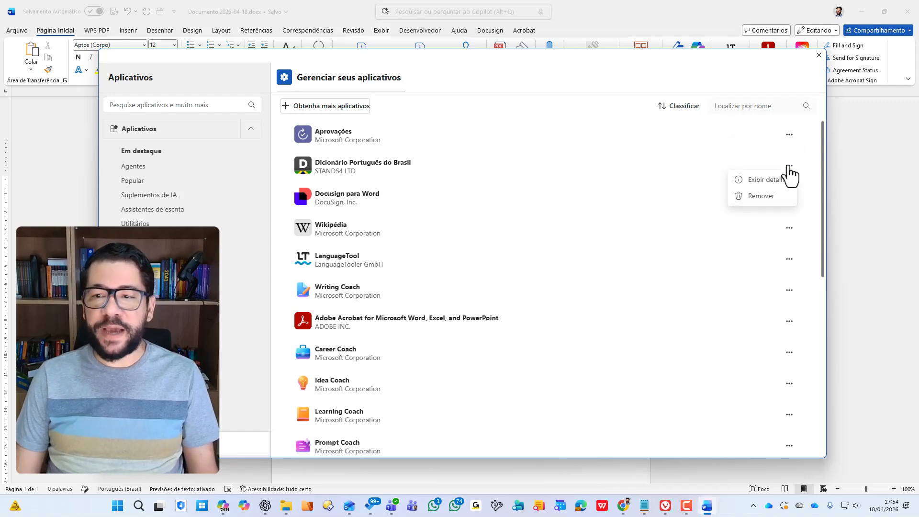
click(776, 181)
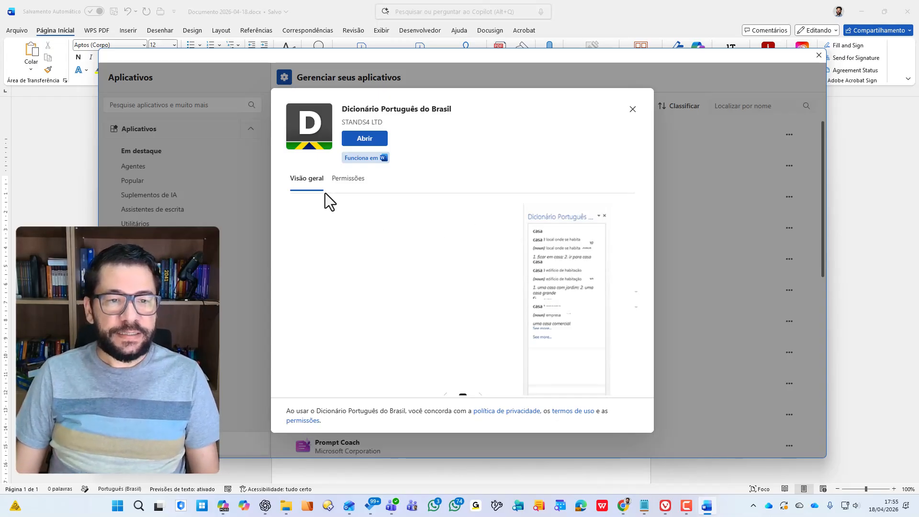
scroll(402, 279, down, 3)
scroll(412, 375, down, 1)
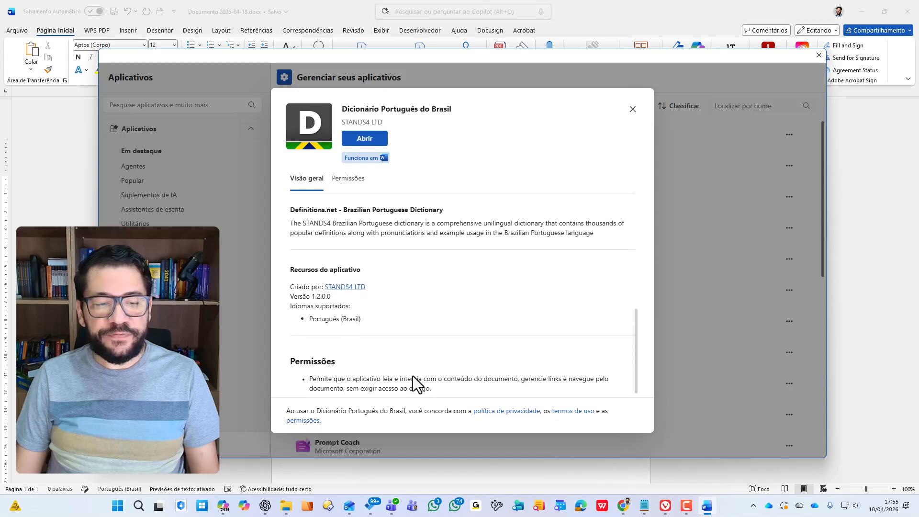
click(348, 178)
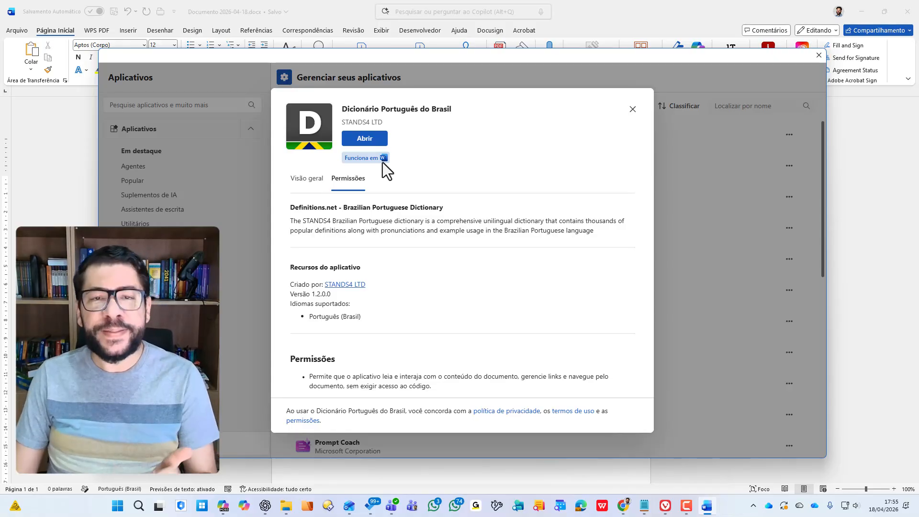
click(630, 113)
click(818, 55)
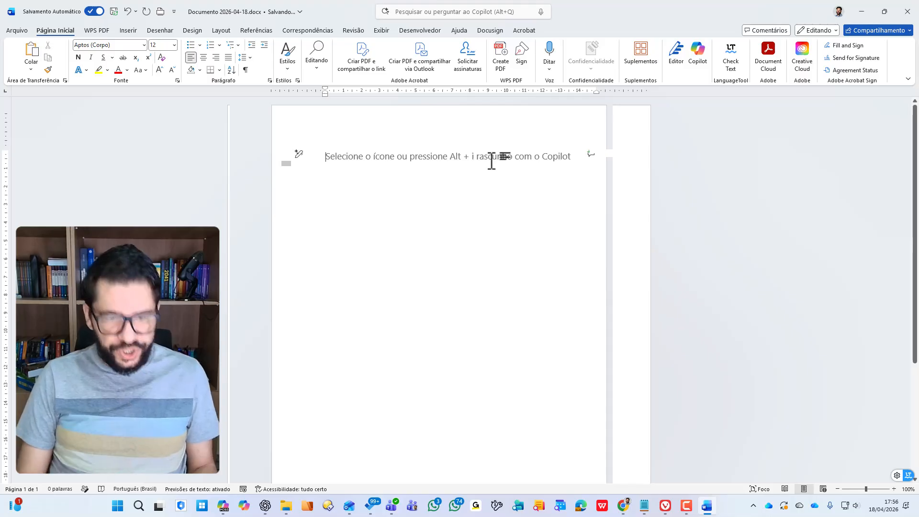
- Write "Inteligência artificial" on the first line of the blank document
text(Intelig)
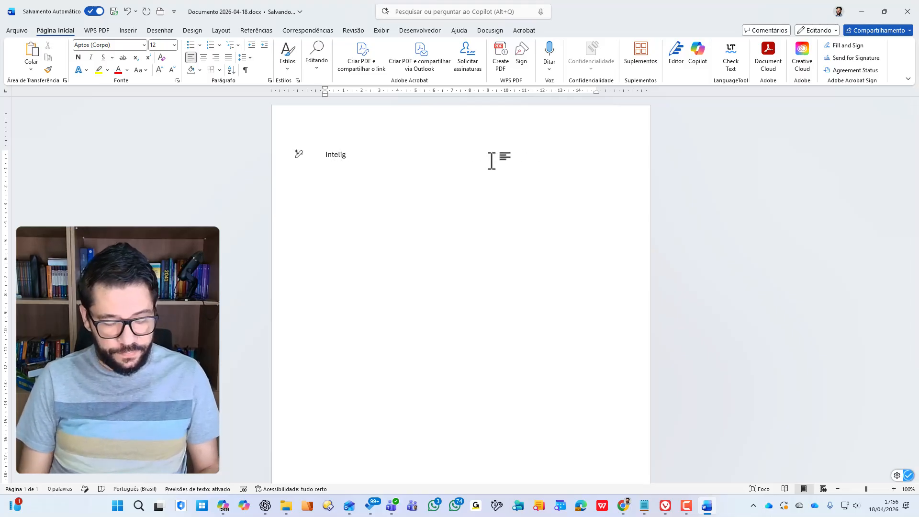
text(~encia)
key(BackSpace)
key(BackSpace)
key(BackSpace)
key(BackSpace)
key(BackSpace)
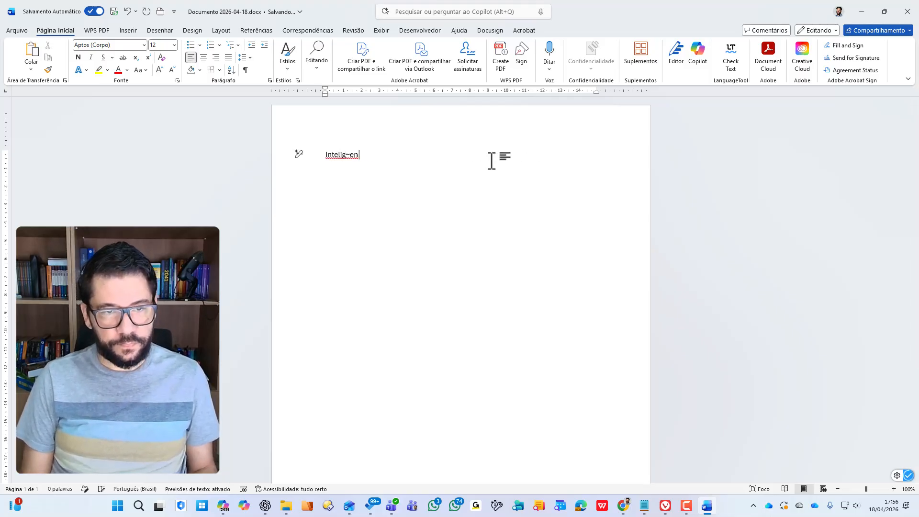
text(ência )
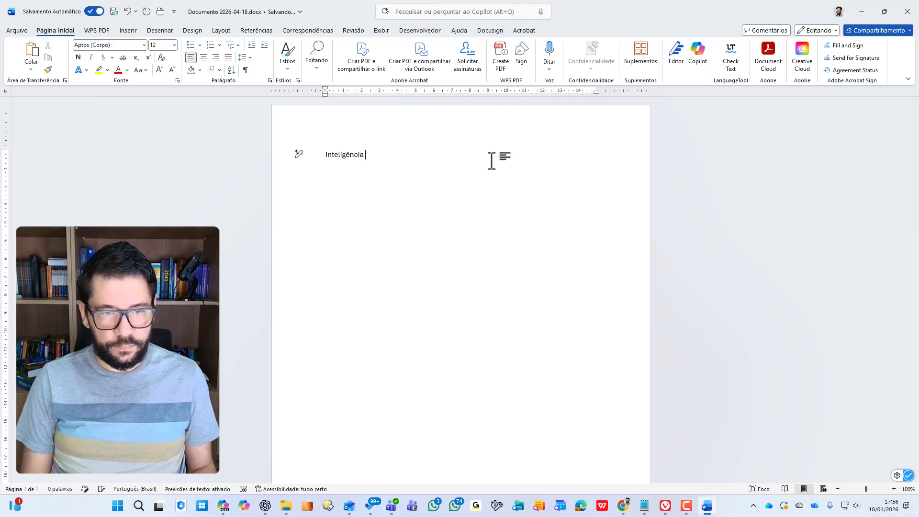
text(artificial)
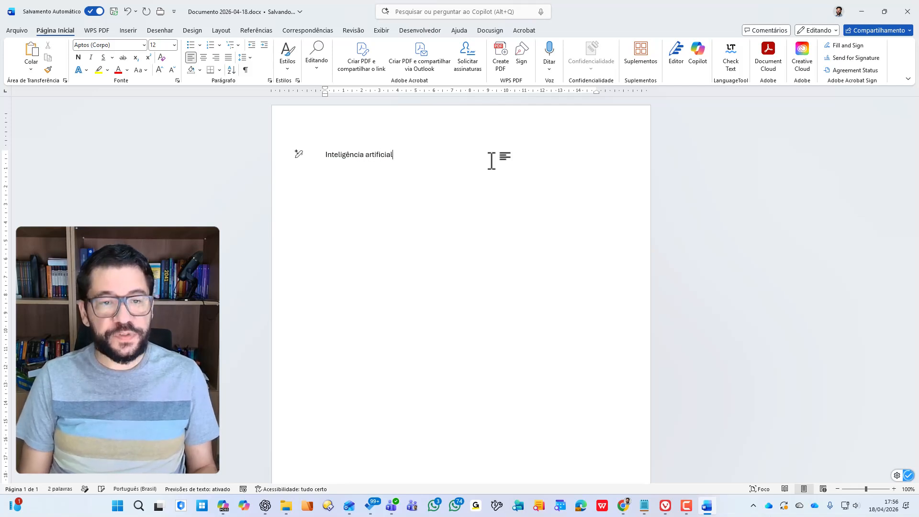
- Select the word "Inteligência" in the document's first line
key(Left)
key(Left)
key(Left)
key(Left)
key(Left)
key(Left)
key(Left)
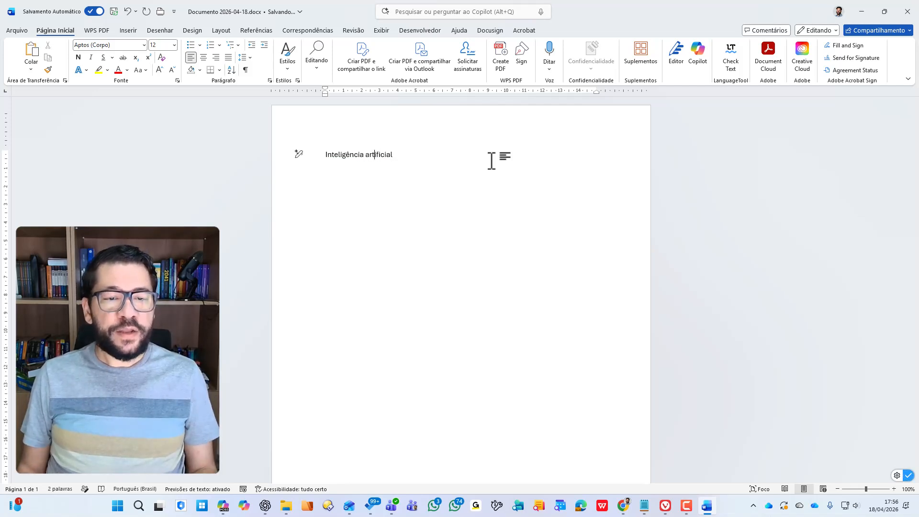
key(Left)
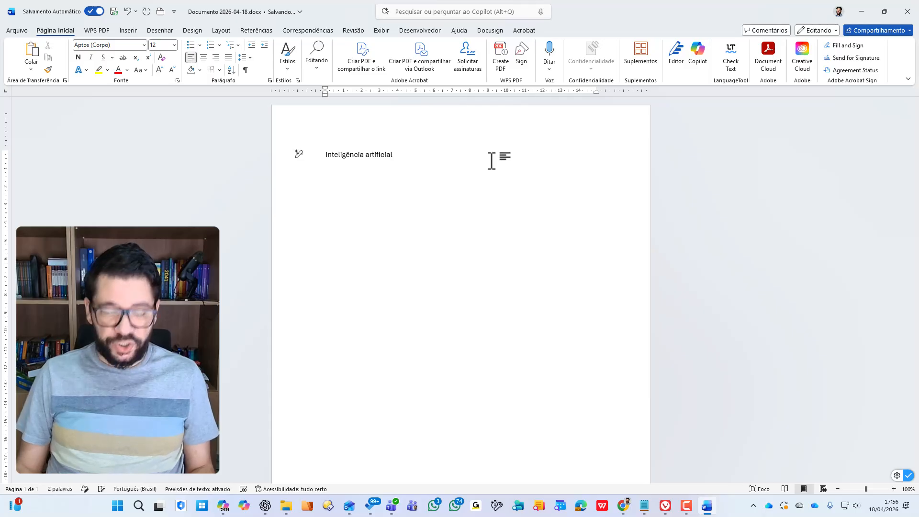
key(shift+Left)
key(shift+Left)
key(shift+Left)
key(shift+Left)
key(shift+Left)
key(shift+Left)
key(shift+Left)
key(shift+Left)
key(shift+Left)
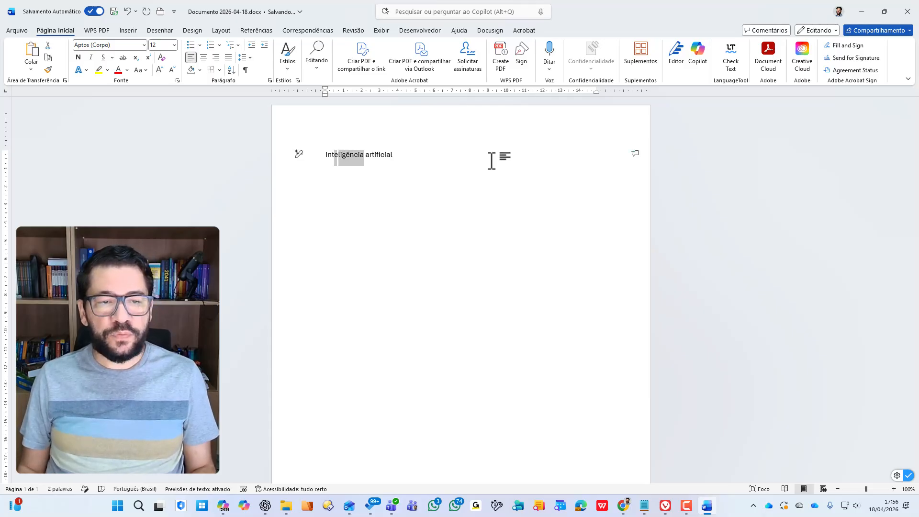
key(shift+Left)
key(shift+Left)
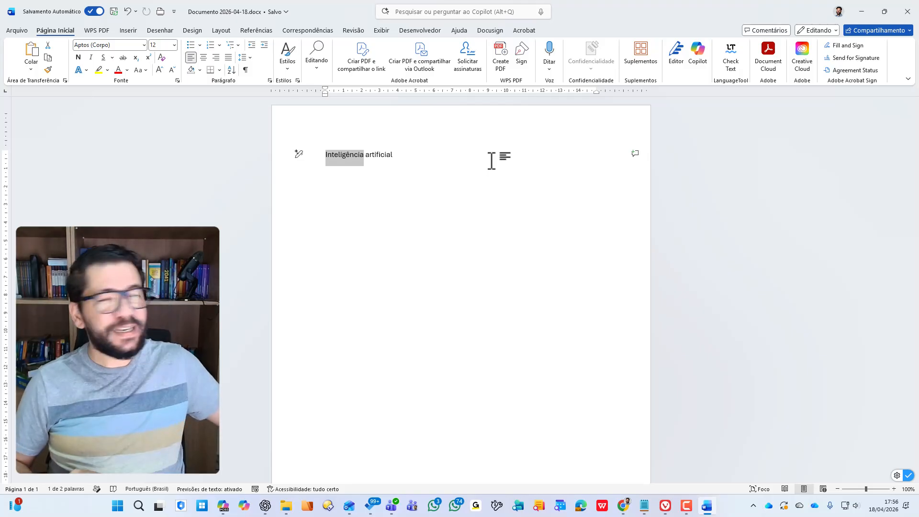
- Search Windows for "micha" and open the Michaelis Dicionário Brasileiro da Língua Portuguesa app
key(super)
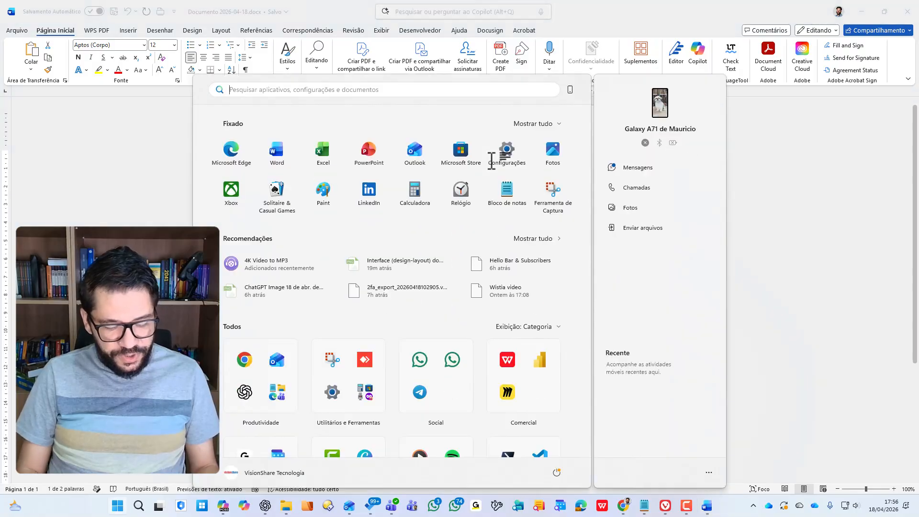
text(micha)
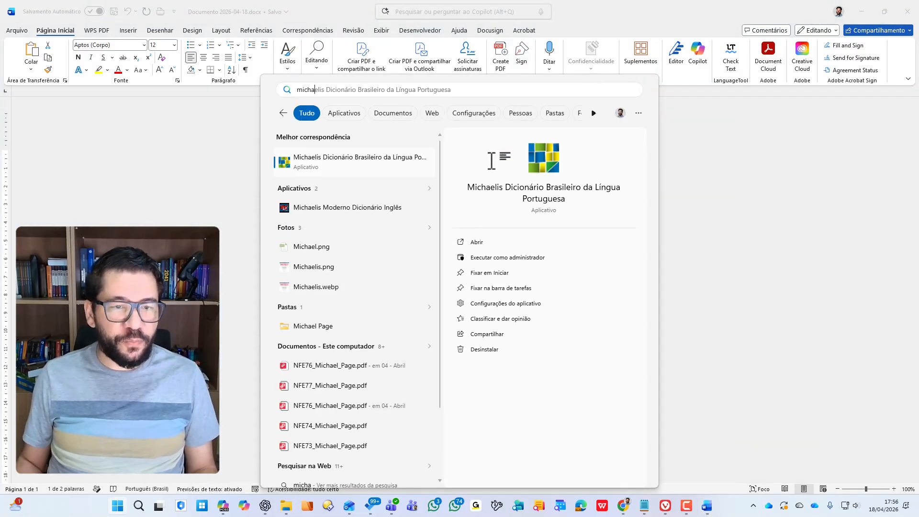
key(Return)
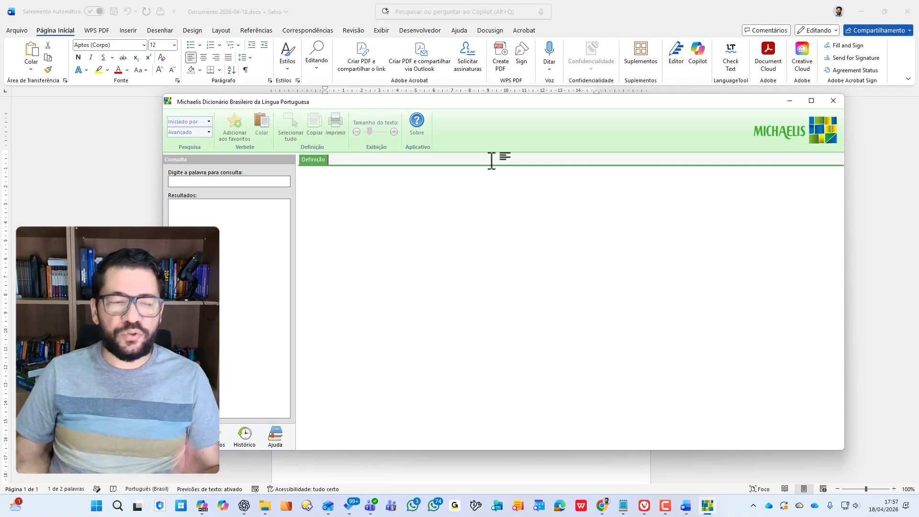
- Look up the definition of "inteligência" in the Michaelis dictionary and close the dictionary window
click(229, 182)
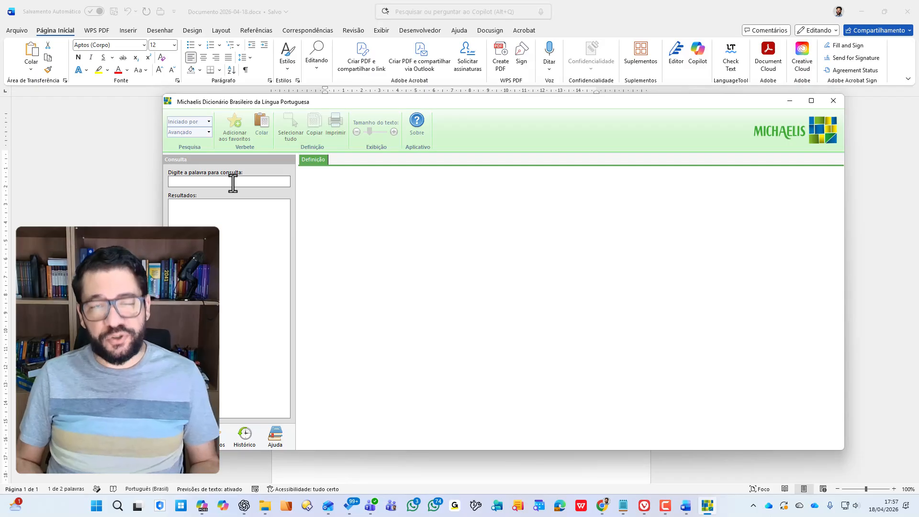
text(i)
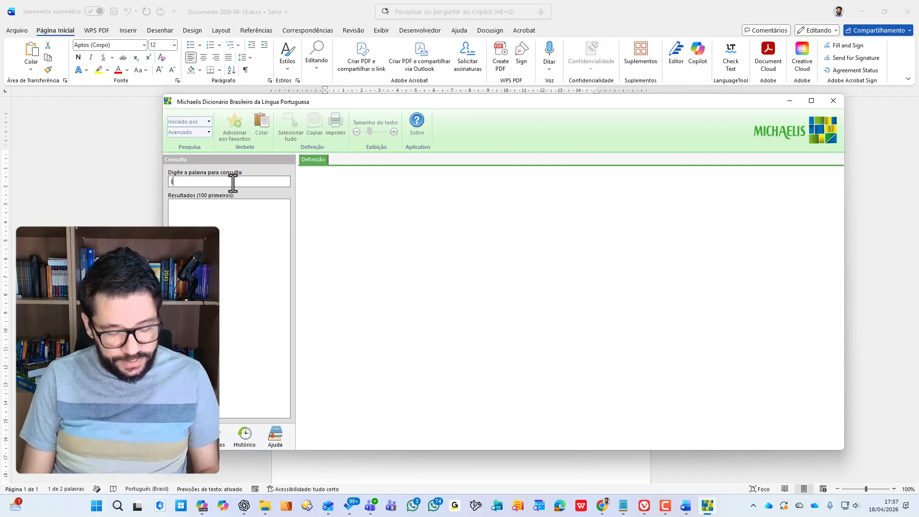
text(nte)
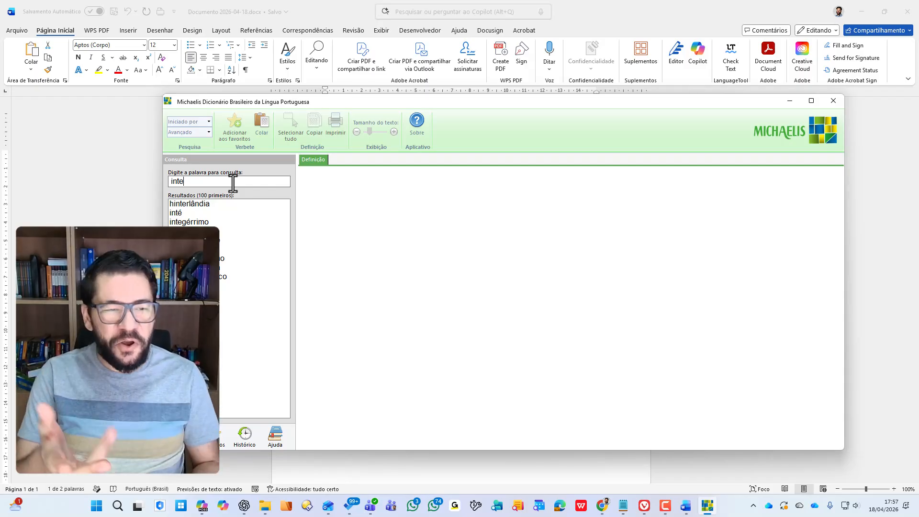
text(ligê)
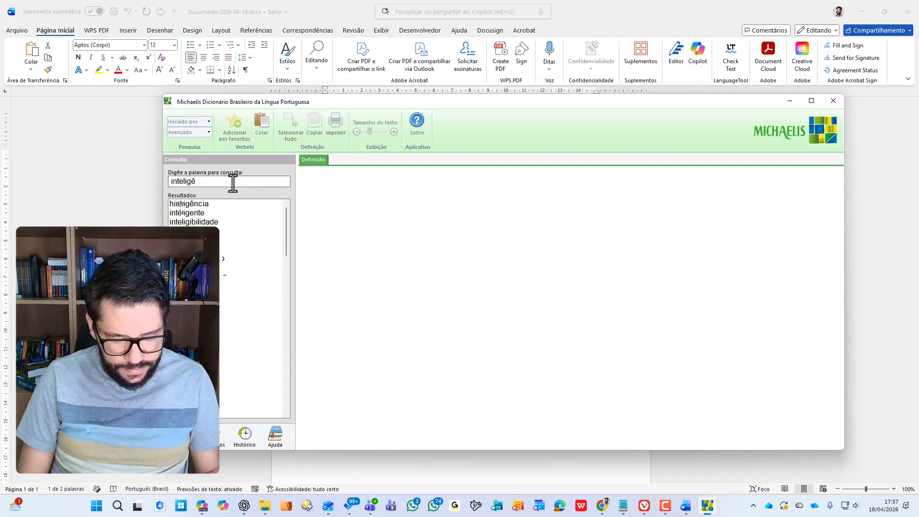
text(ncia)
click(237, 203)
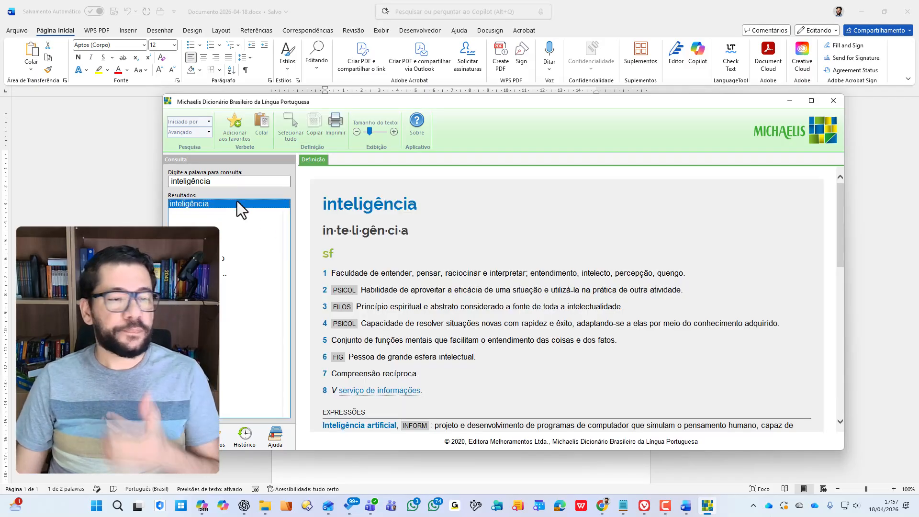
click(832, 103)
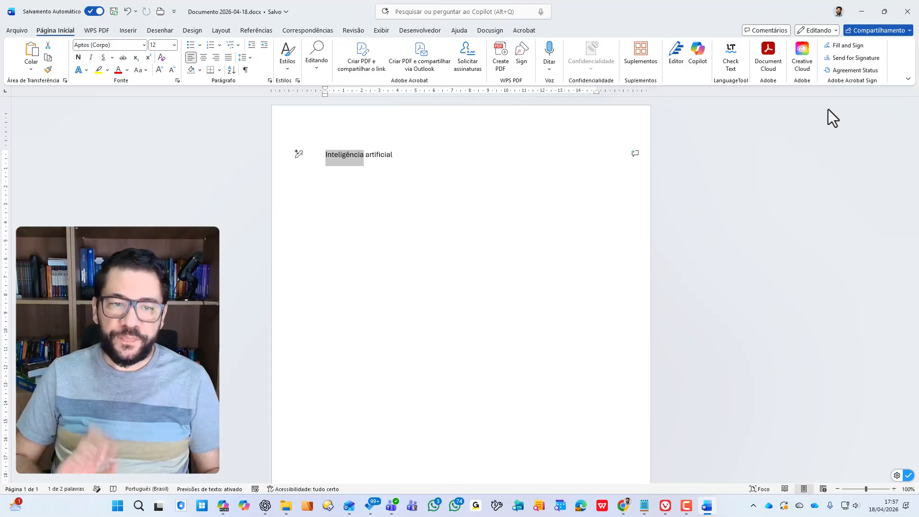
- Look up the selected word "Inteligência" with the Dicionário Português do Brasil add-in
click(639, 57)
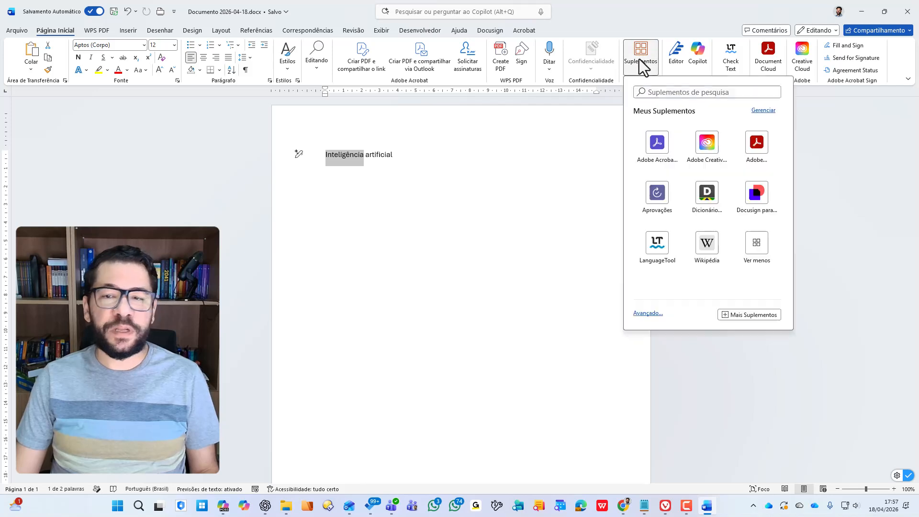
click(707, 194)
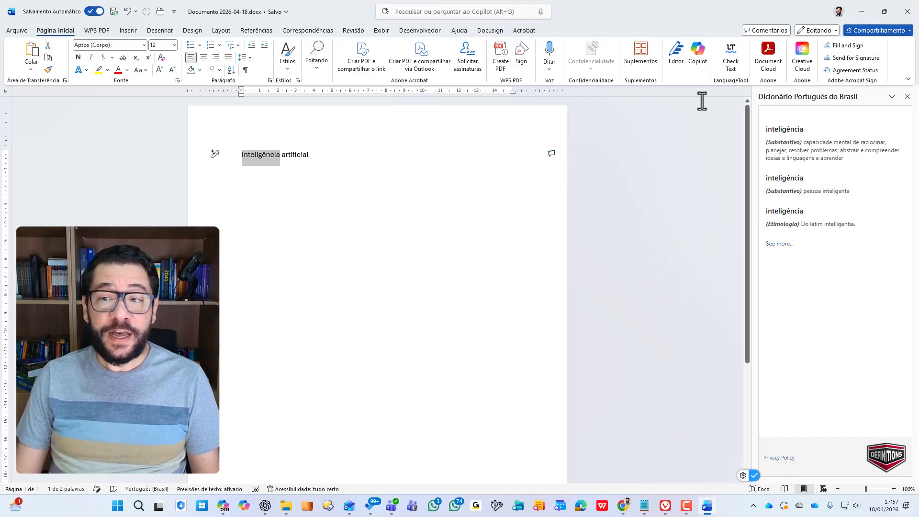
- Replace the document's first line with "Albert Einstein"
click(373, 154)
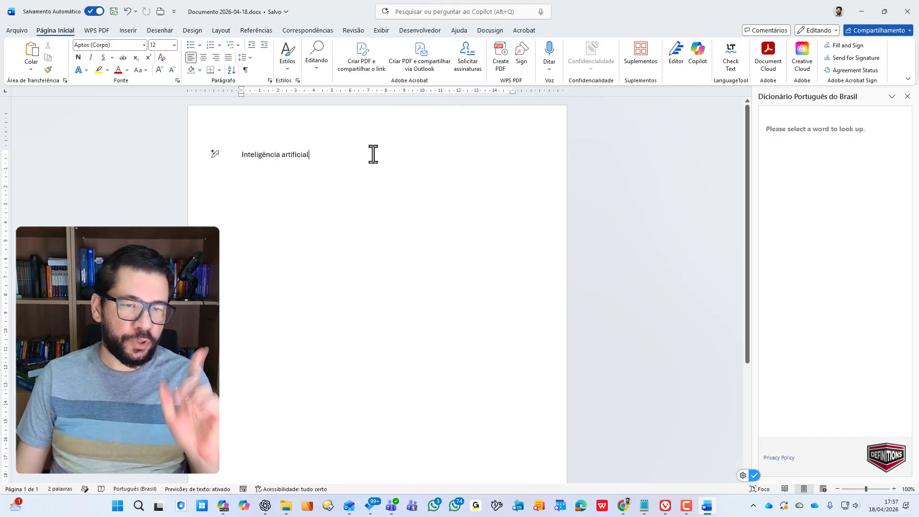
drag(427, 149, 213, 150)
text(Albe)
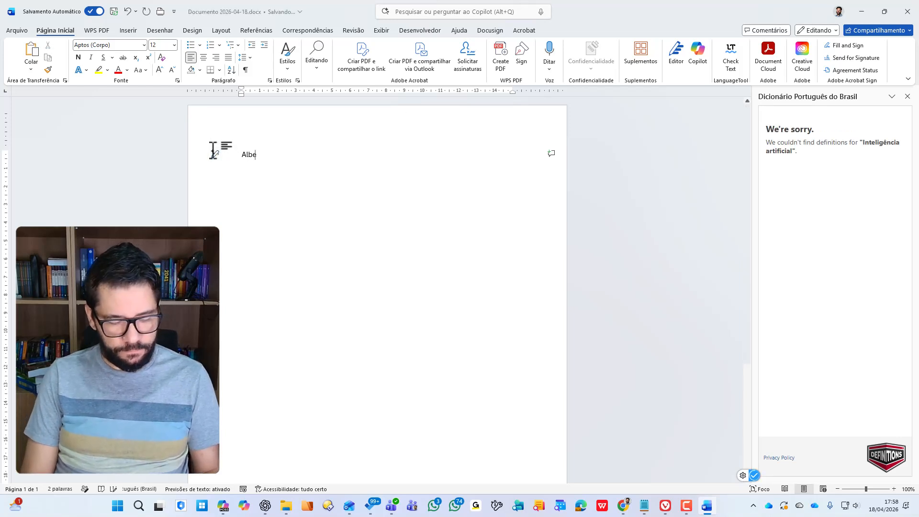
text(rt Eins)
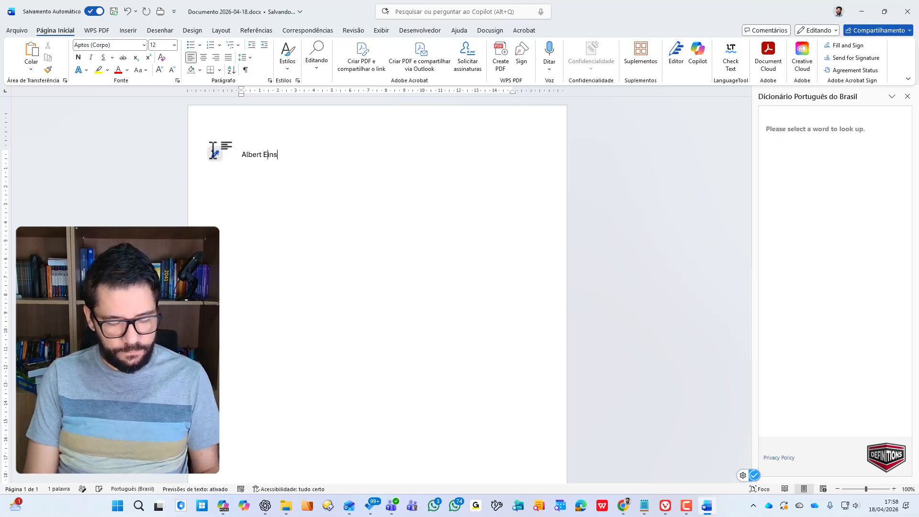
text(tein)
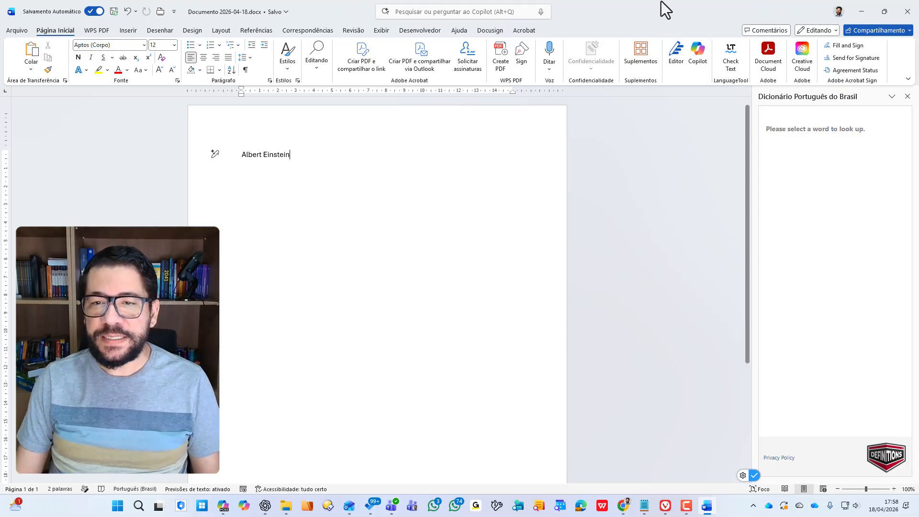
- Open the Wikipedia add-in and select "Albert Einstein" in the document to look it up
click(638, 61)
click(716, 255)
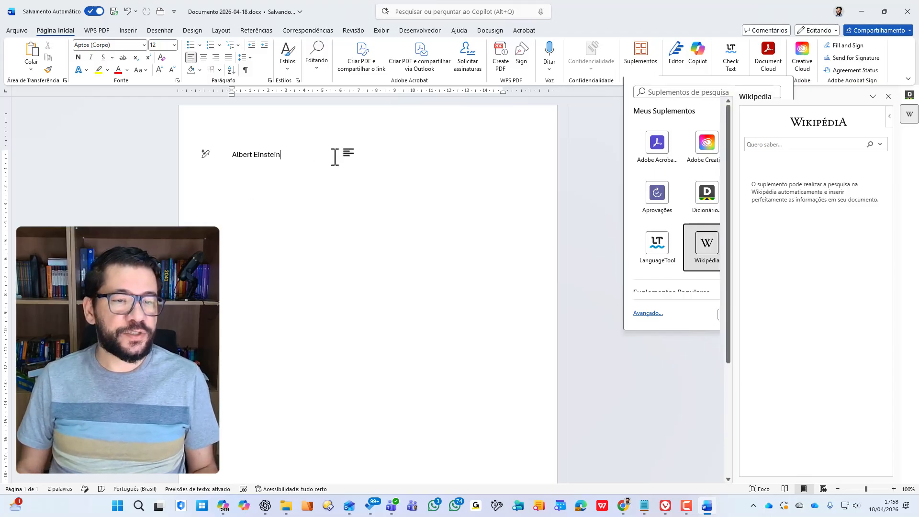
key(shift+Left)
key(shift+Left)
key(shift+Left)
key(shift+Left)
key(shift+Left)
key(shift+Left)
key(shift+Left)
key(shift+Left)
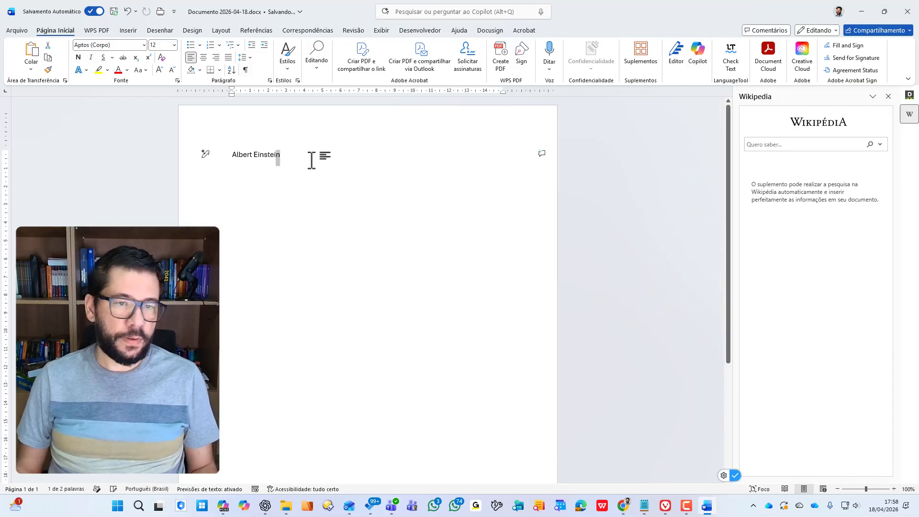
key(shift+Left)
key(shift+Left)
key(shift+Left)
key(shift+Left)
key(shift+Left)
key(shift+Left)
key(shift+Left)
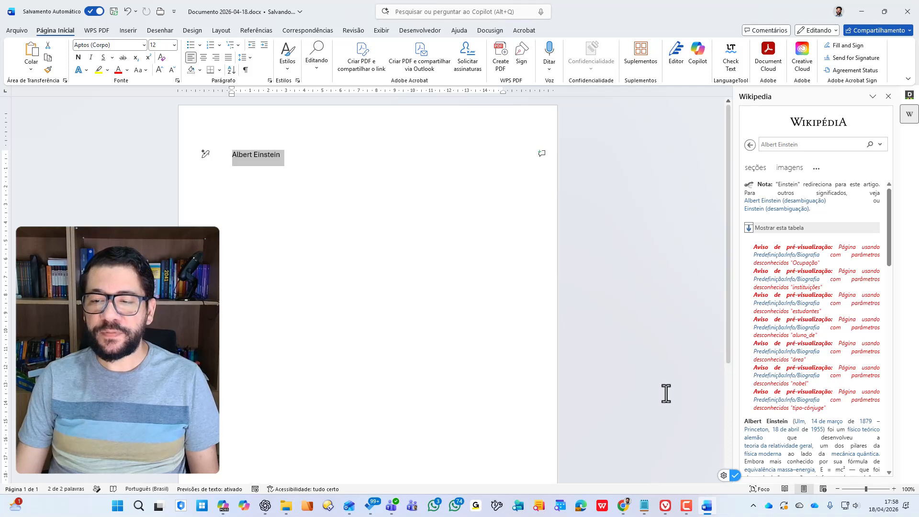
- Read the introduction of the Wikipedia article and compare it with the dictionary add-in's result for the same selection
scroll(889, 200, down, 3)
drag(891, 203, 891, 257)
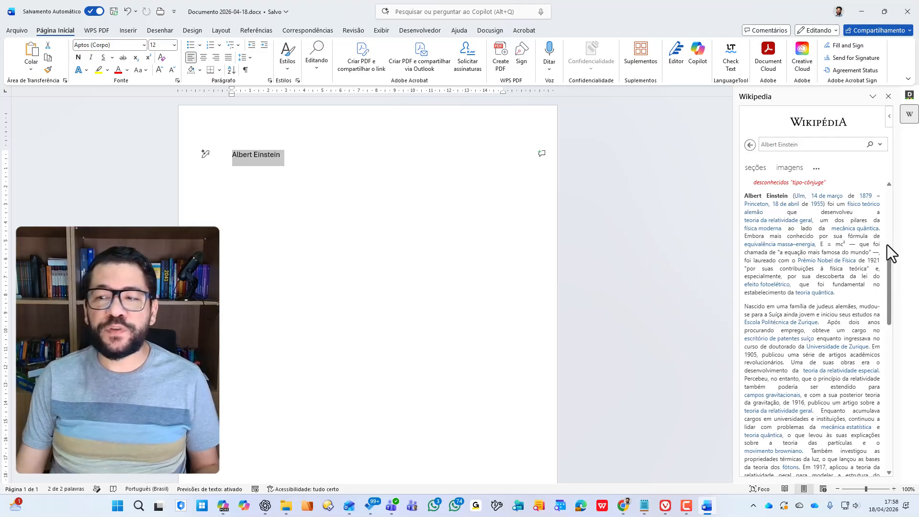
click(910, 96)
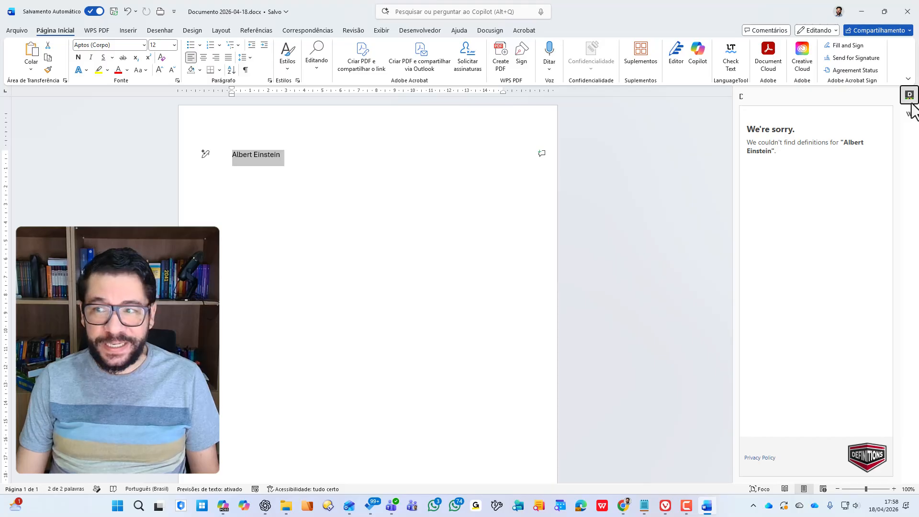
click(910, 115)
click(909, 98)
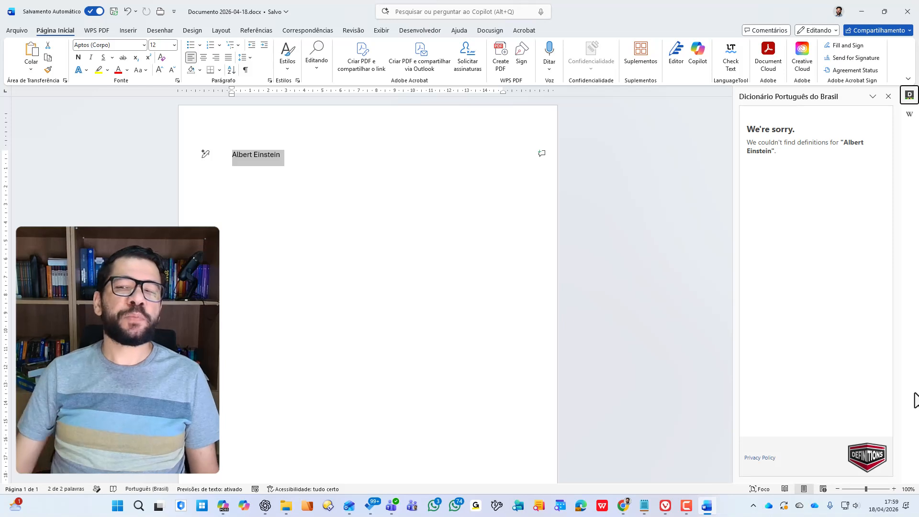
- Close the Word document and discard the file
click(907, 11)
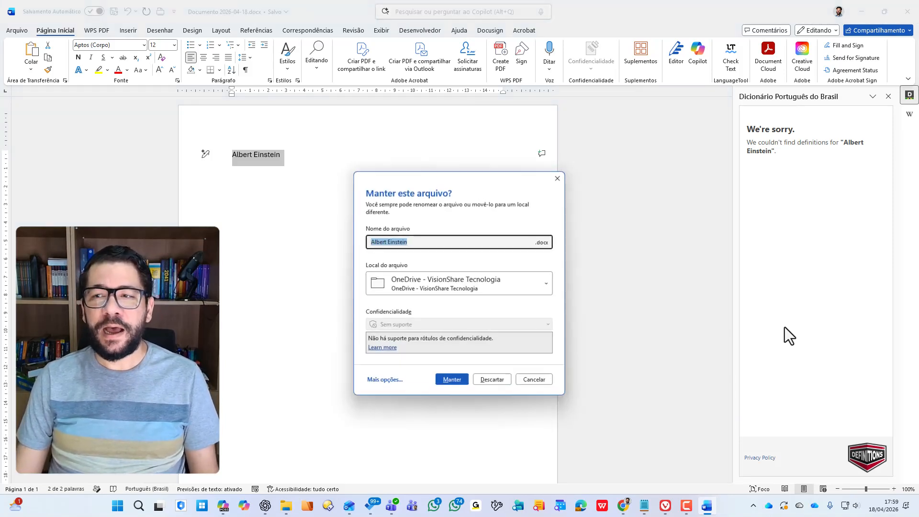
click(496, 380)
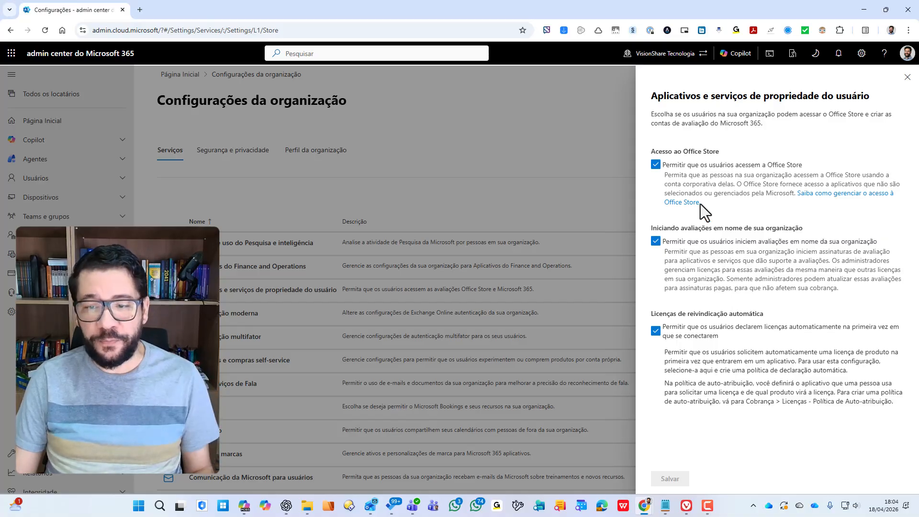
- Review the organization trial and automatic license claim options for user-owned apps and services in the admin center, and close these settings
mouse_move(645, 220)
mouse_down()
mouse_move(853, 304)
mouse_move(909, 311)
mouse_move(908, 299)
mouse_up()
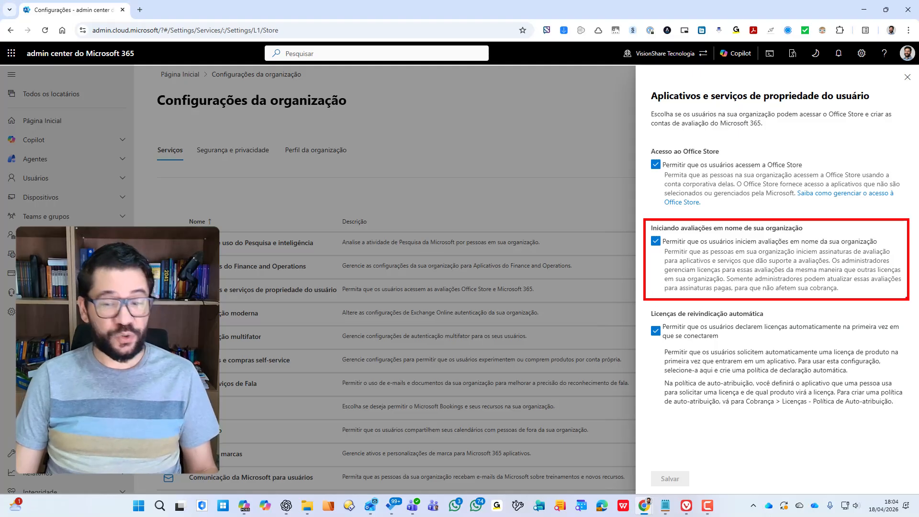
key(Escape)
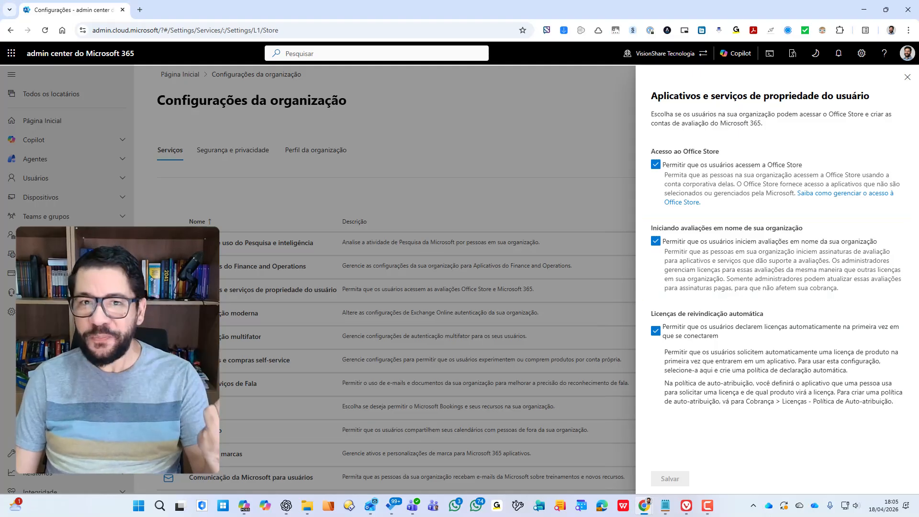
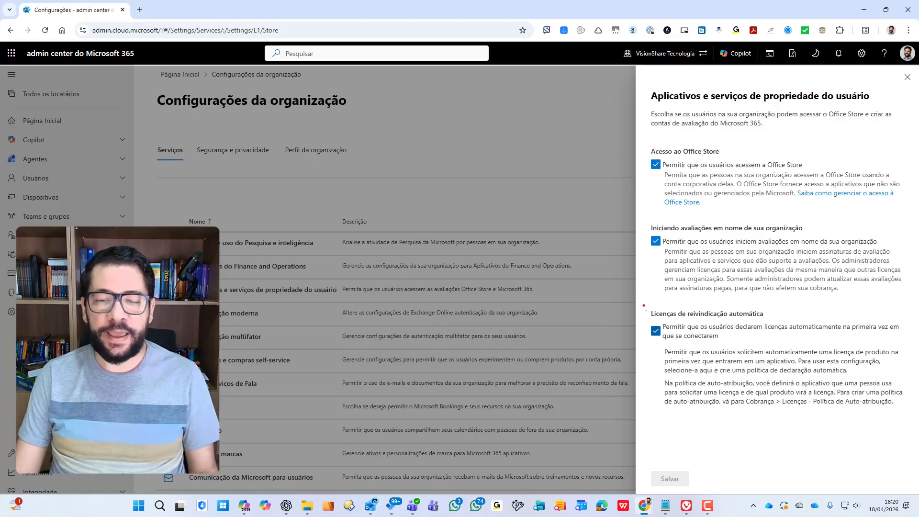
drag(643, 305, 911, 413)
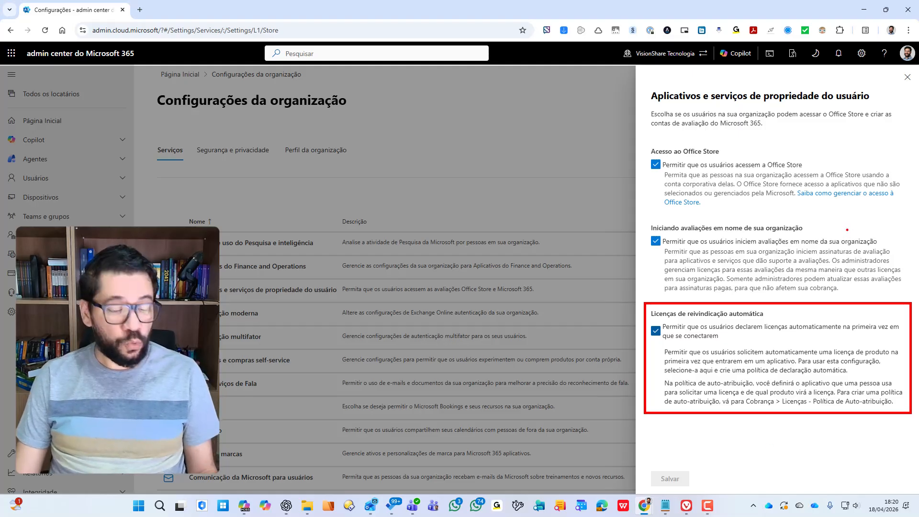
key(Escape)
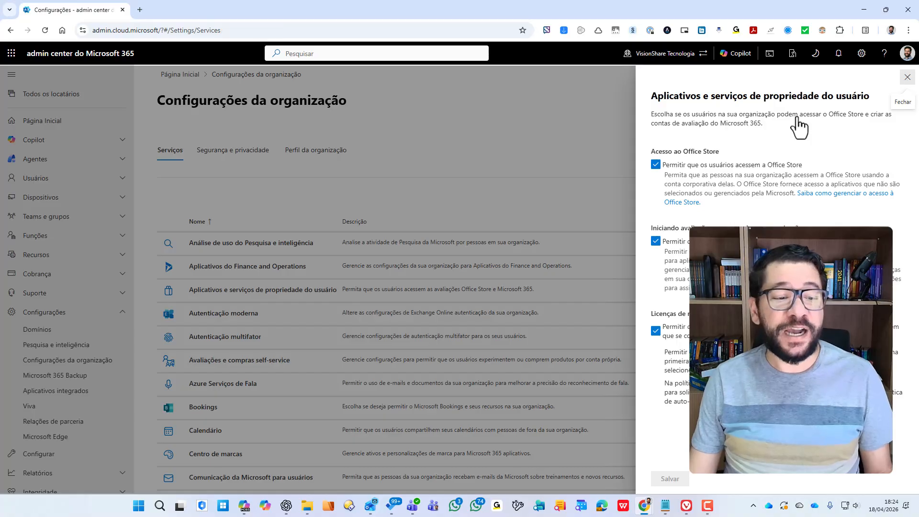
click(906, 77)
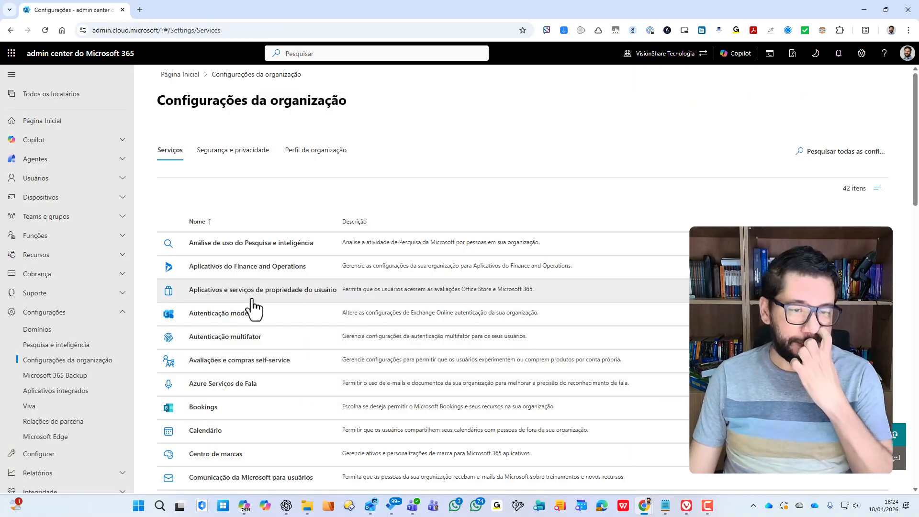
- Review the self-service trial and purchase product list and the Dynamics 365 Marketing options, and return to the organization settings
click(301, 368)
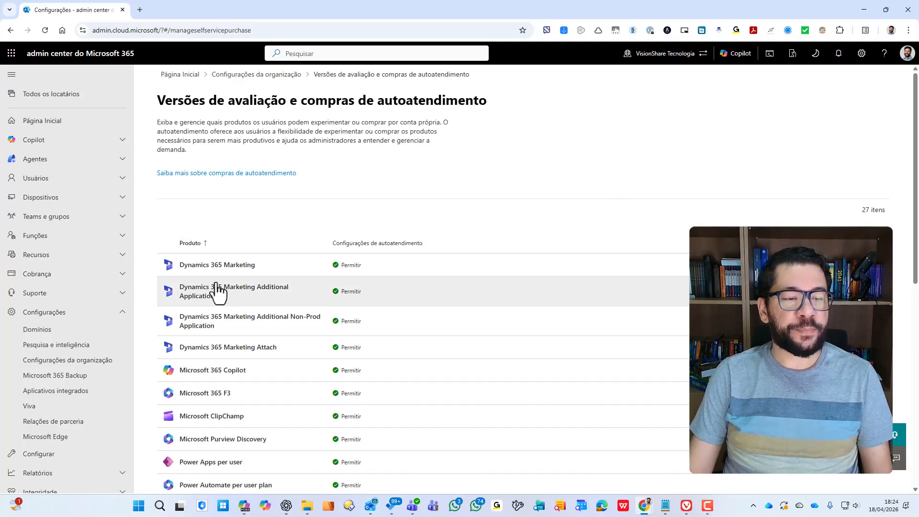
click(275, 270)
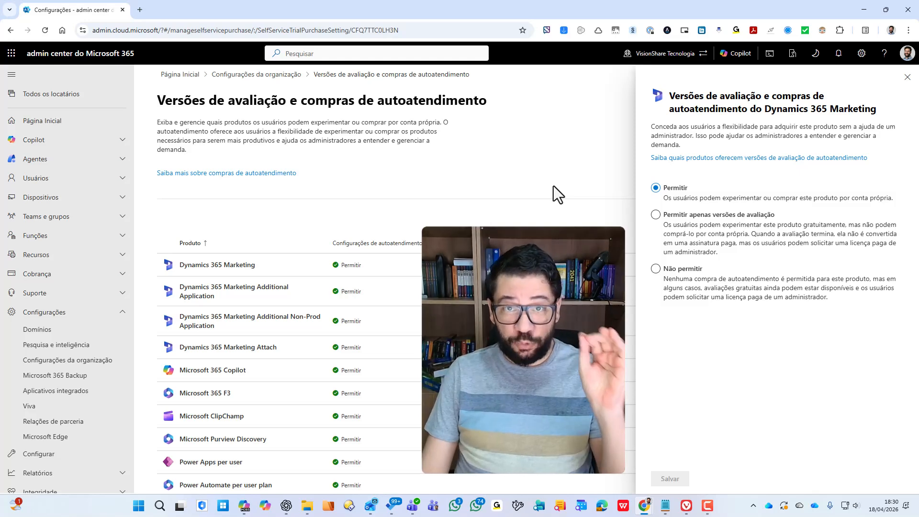
scroll(277, 287, down, 3)
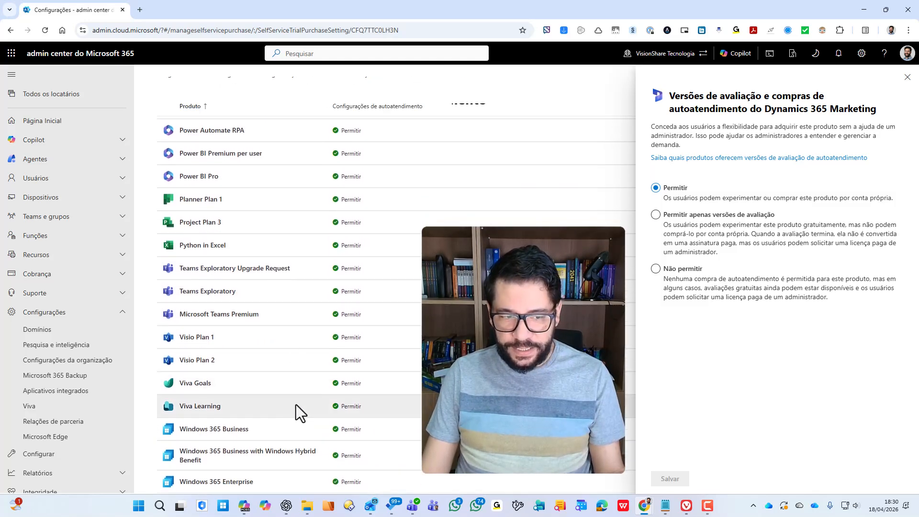
scroll(297, 409, up, 8)
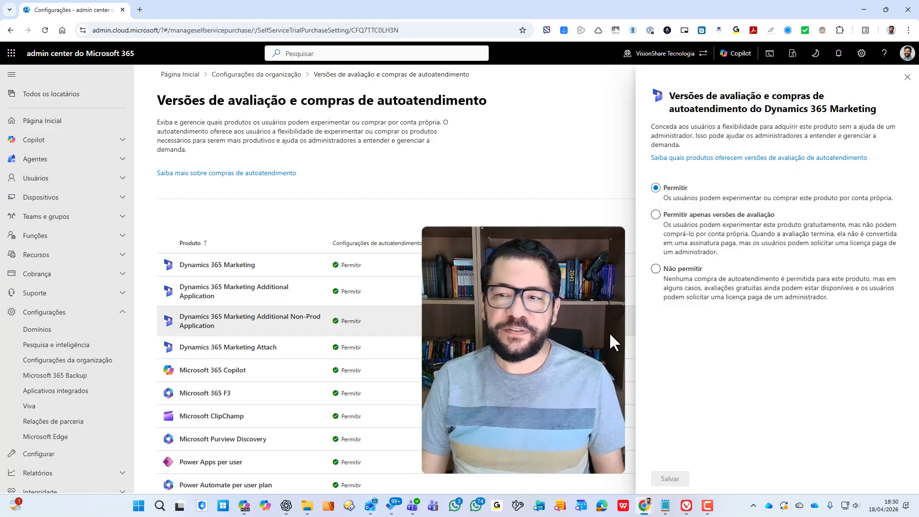
click(907, 78)
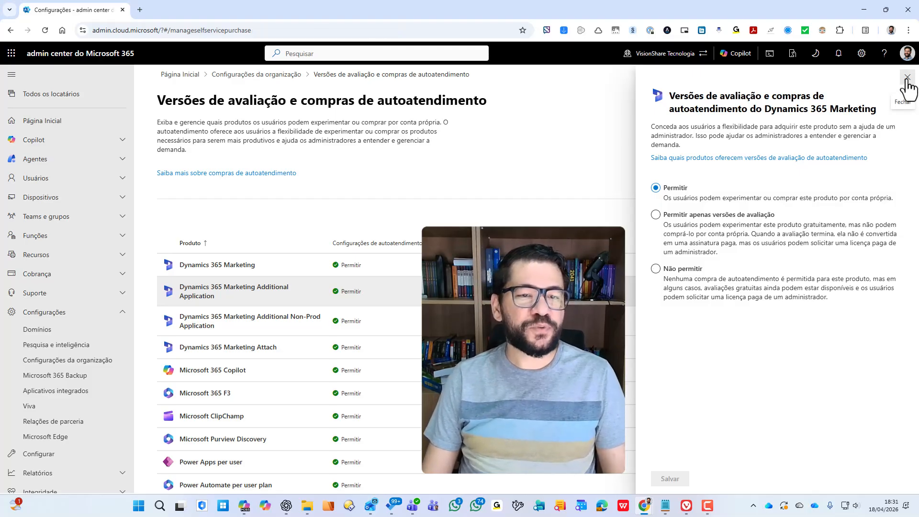
click(232, 76)
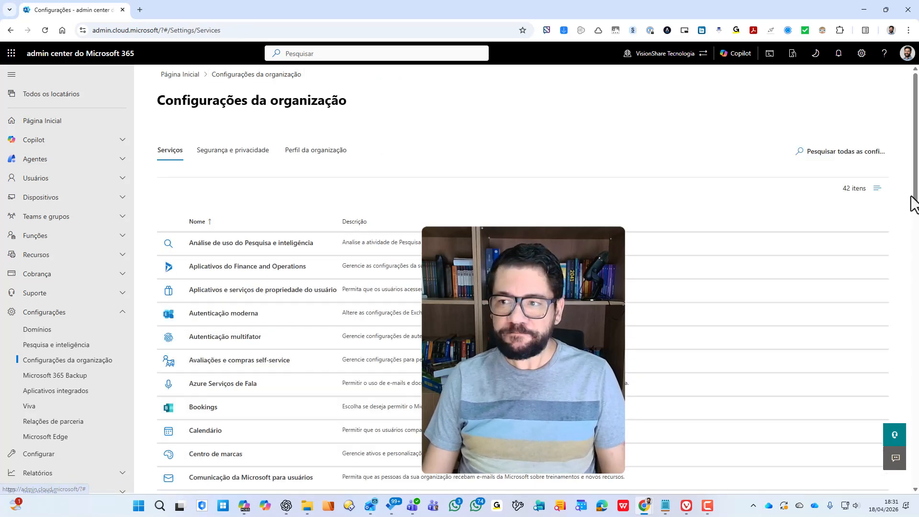
- Review the organization settings listed under services, security and privacy, and organization profile, and return to the services list
drag(916, 104, 917, 106)
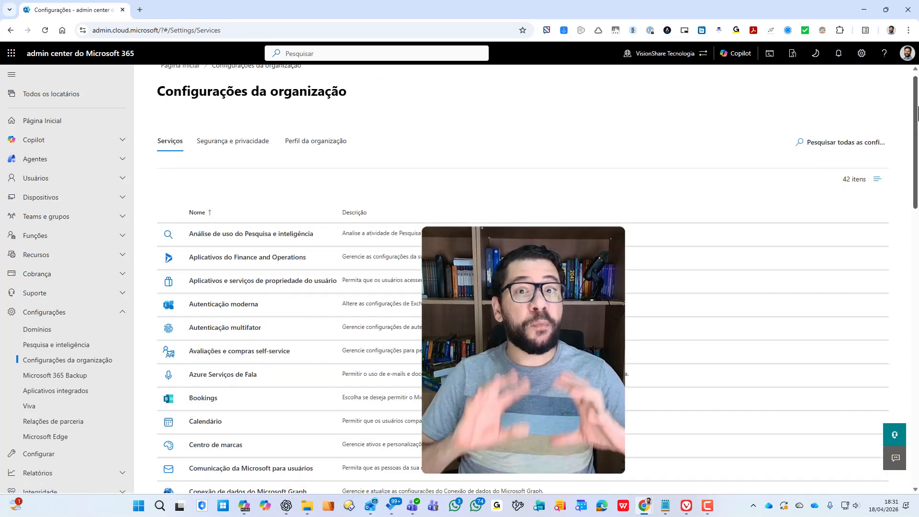
drag(915, 178, 915, 120)
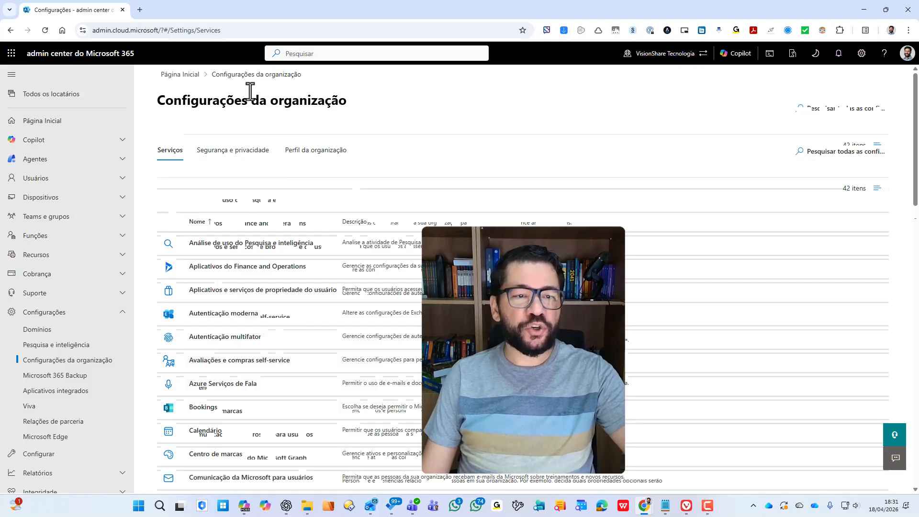
click(250, 158)
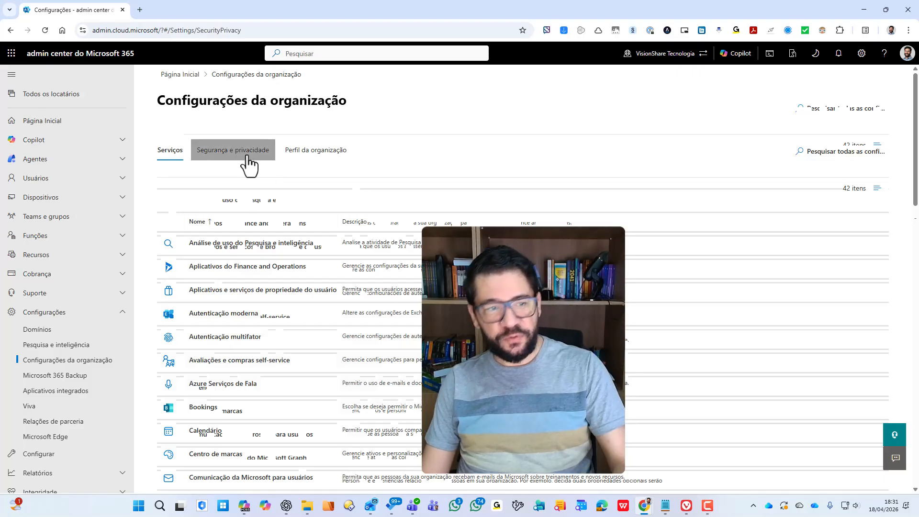
drag(914, 95, 910, 72)
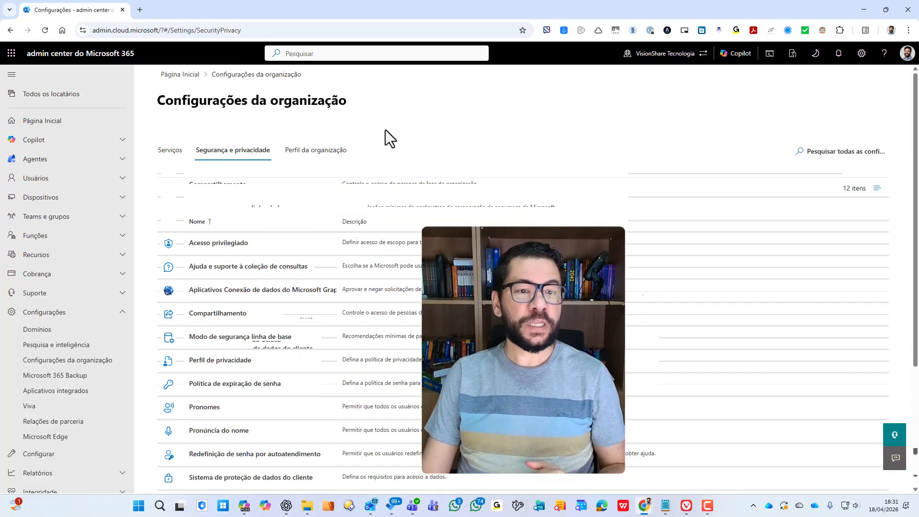
click(340, 156)
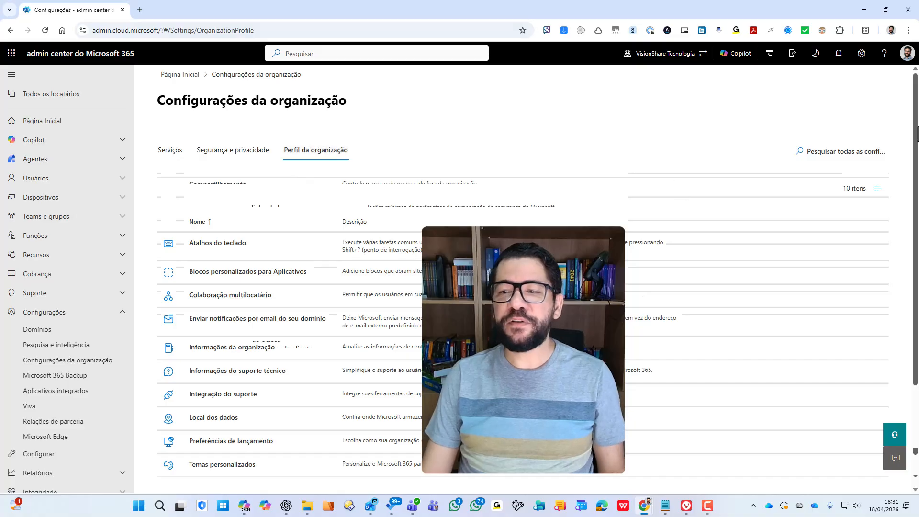
scroll(914, 140, down, 1)
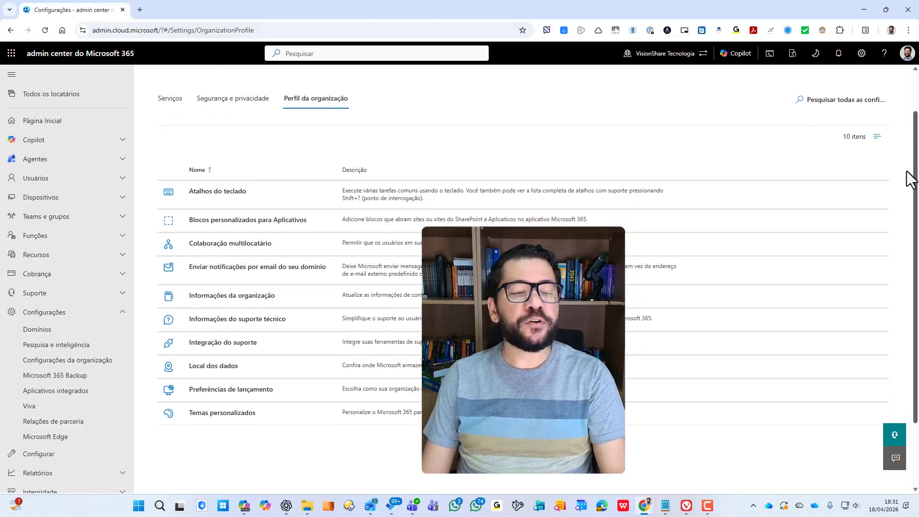
scroll(911, 130, up, 1)
click(171, 153)
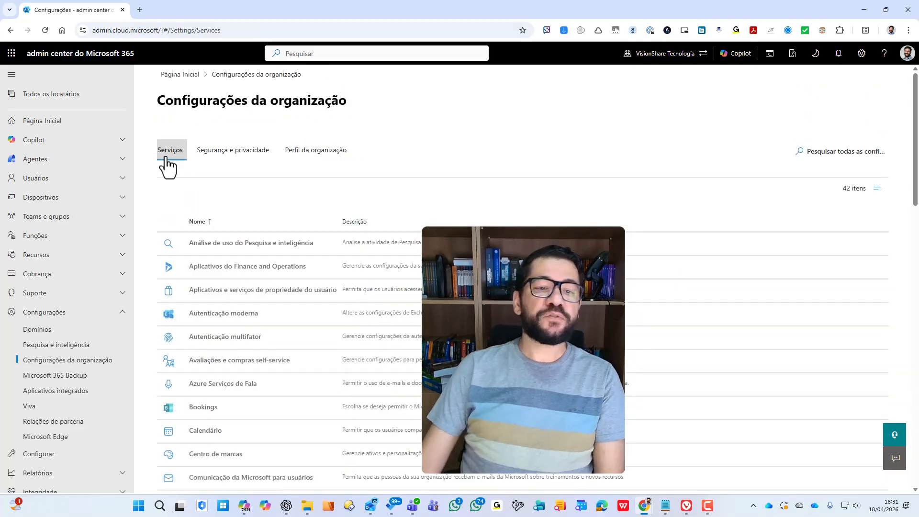